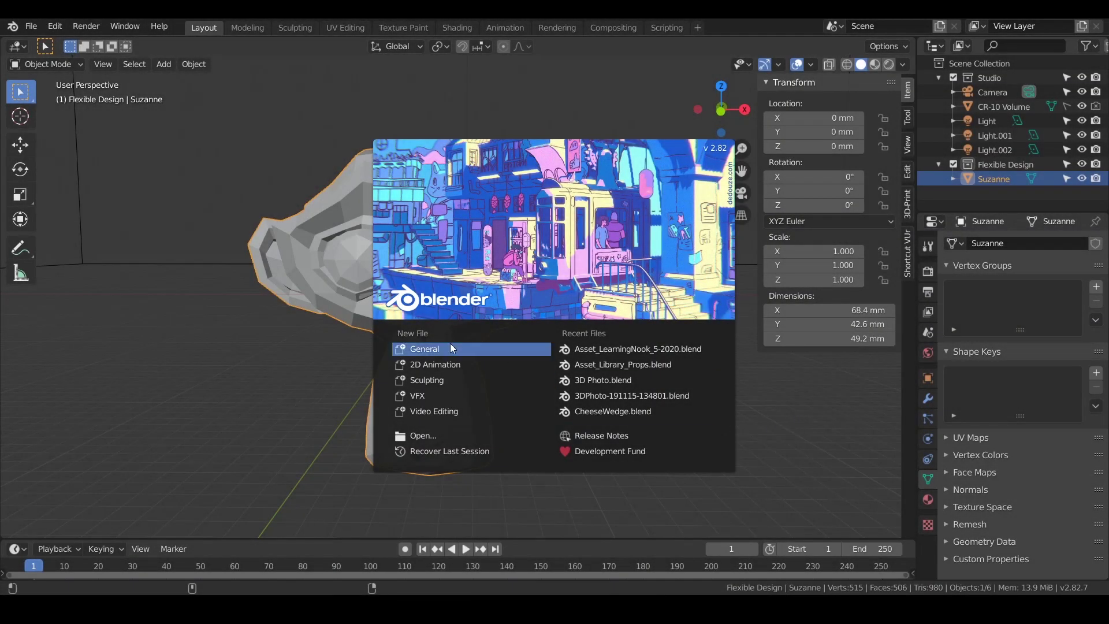
- Save the Suzanne scene as Pottery.blend in the 04_POTTERY Blender folder
{"action": "left_click", "coordinate": [422, 352]}
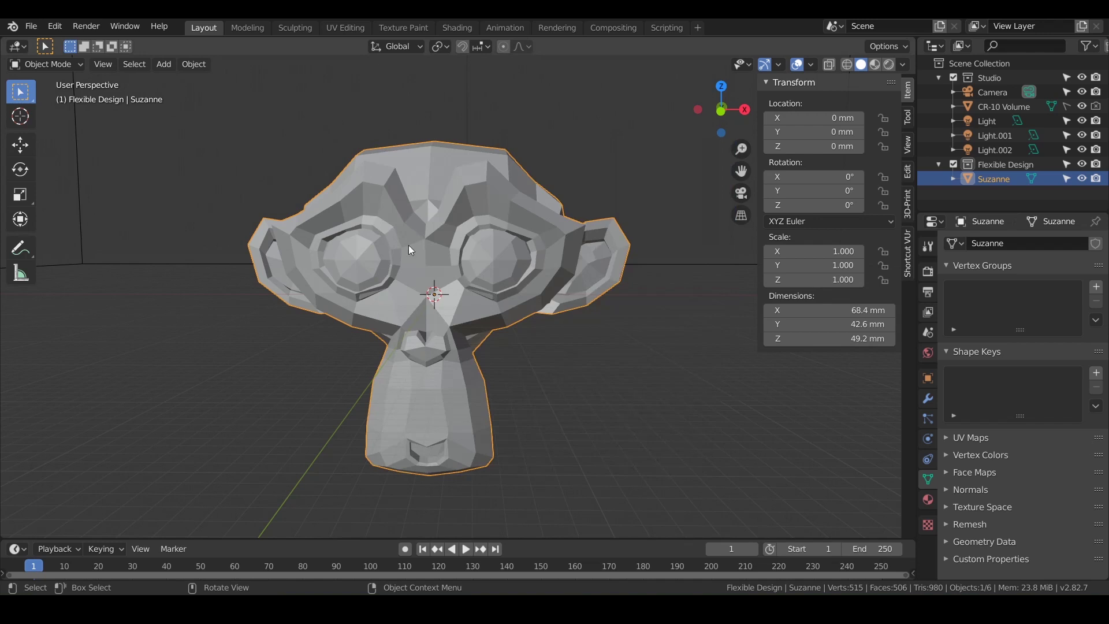
{"action": "middle_click_drag", "start_coordinate": [464, 272], "coordinate": [480, 265]}
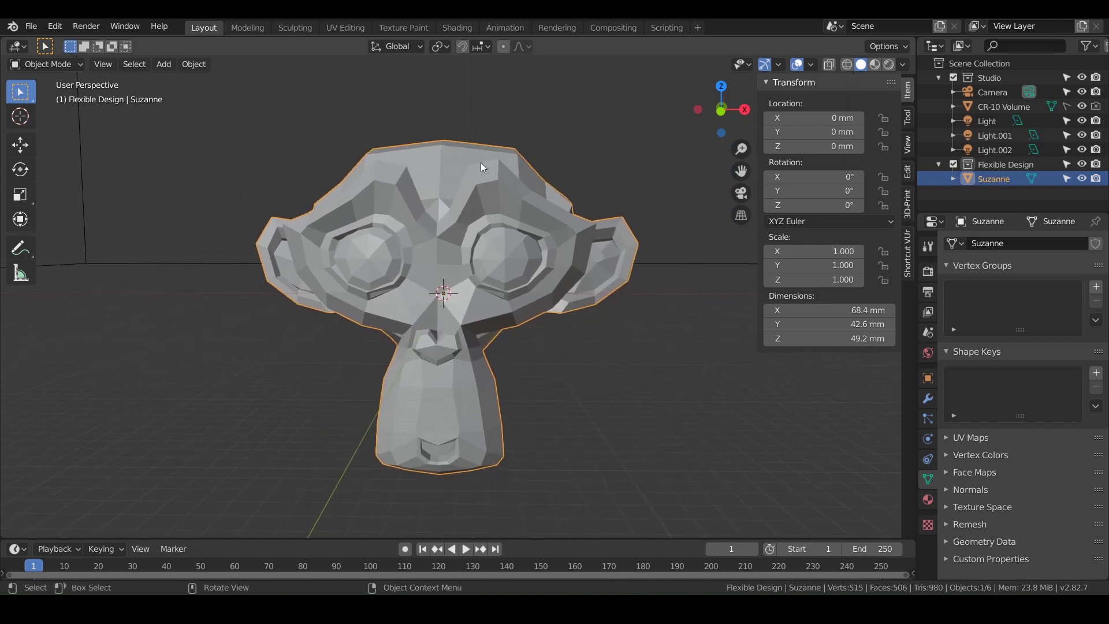
{"action": "left_click", "coordinate": [32, 29]}
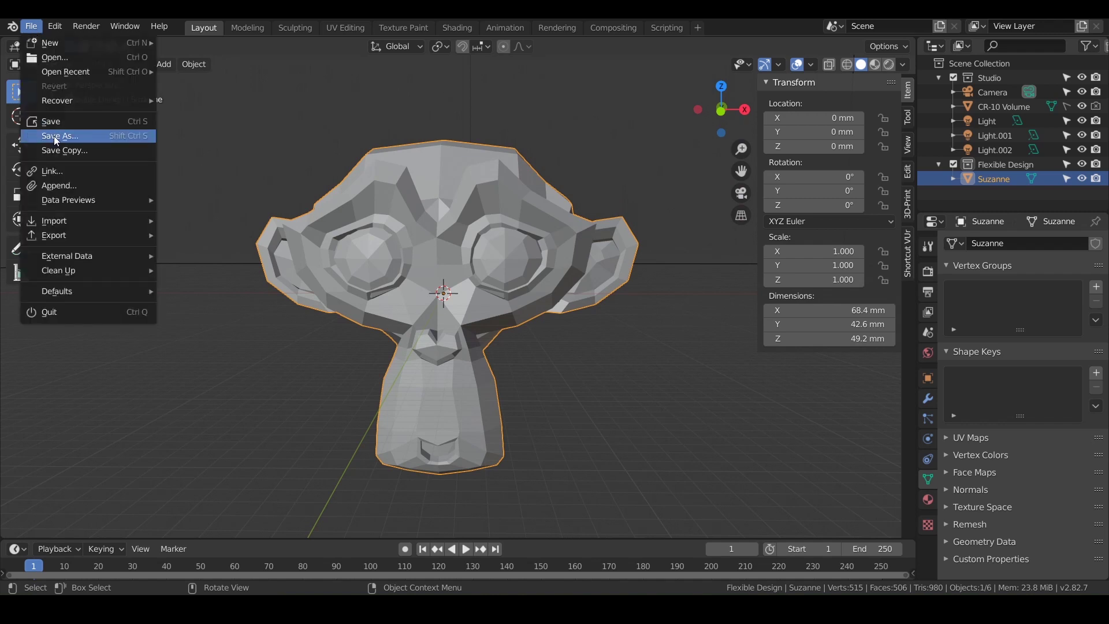
{"action": "left_click", "coordinate": [75, 137]}
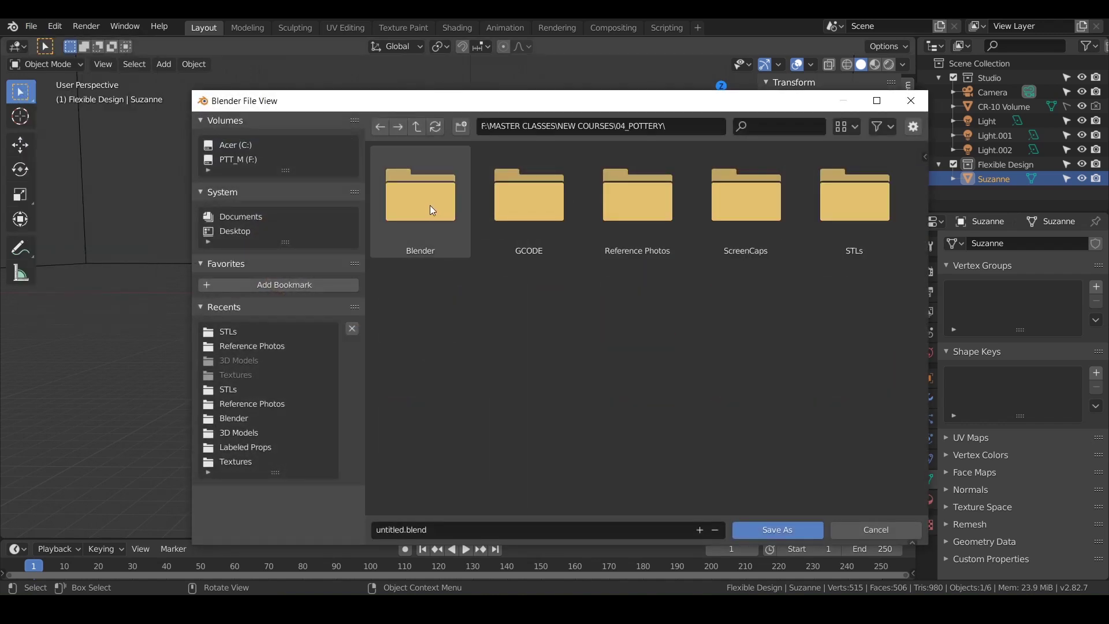
{"action": "double_click", "coordinate": [424, 207]}
{"action": "left_click", "coordinate": [442, 530]}
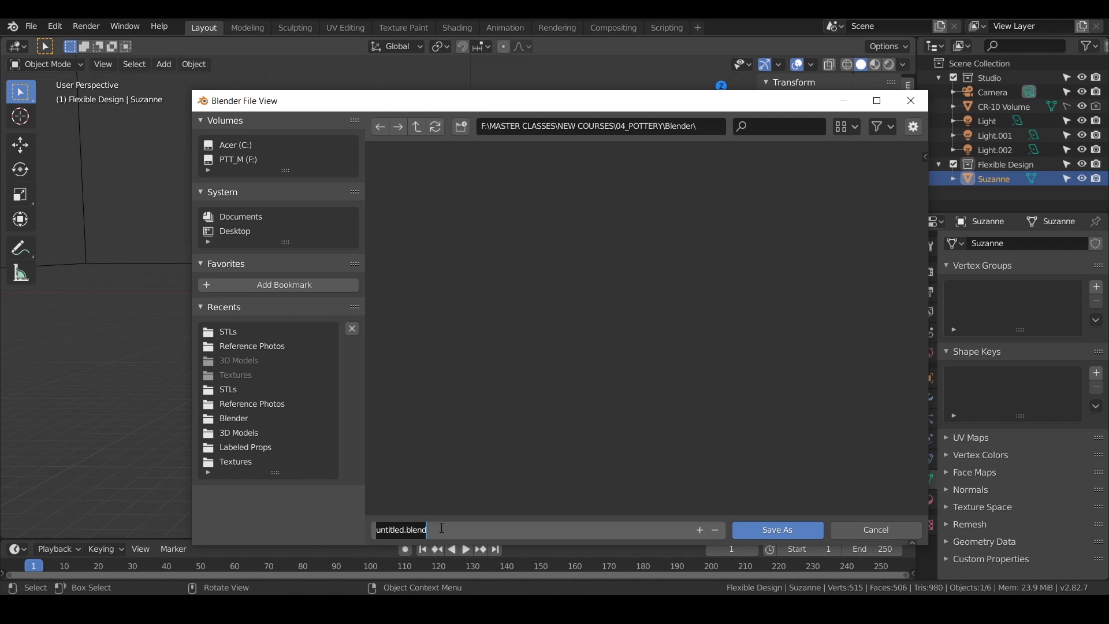
{"action": "type", "text": "Pottery"}
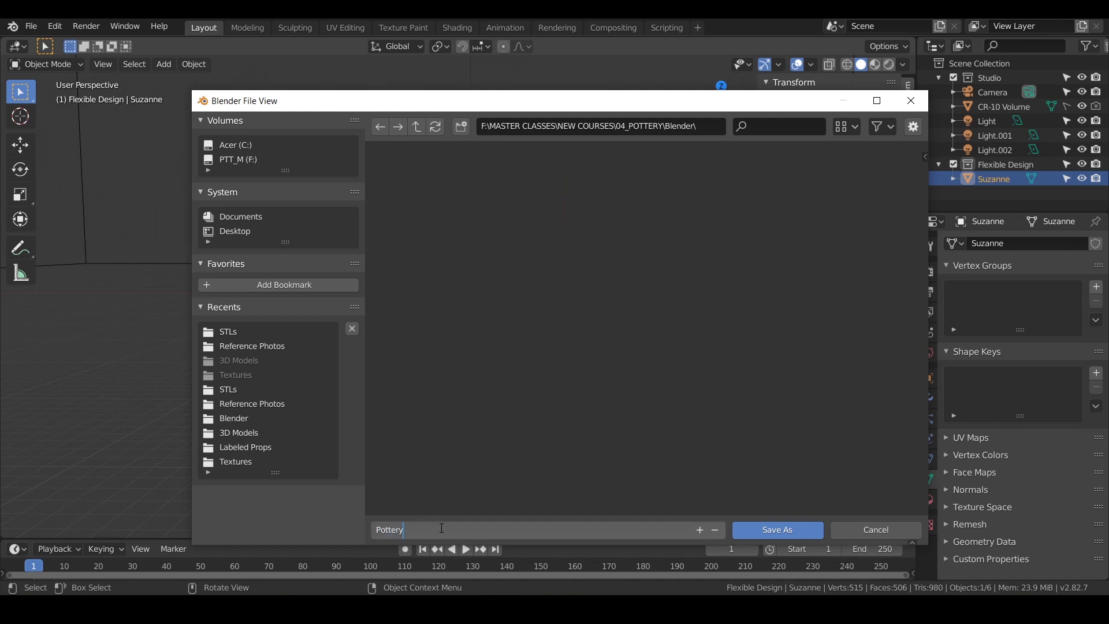
{"action": "left_click", "coordinate": [779, 529]}
{"action": "left_click", "coordinate": [779, 529]}
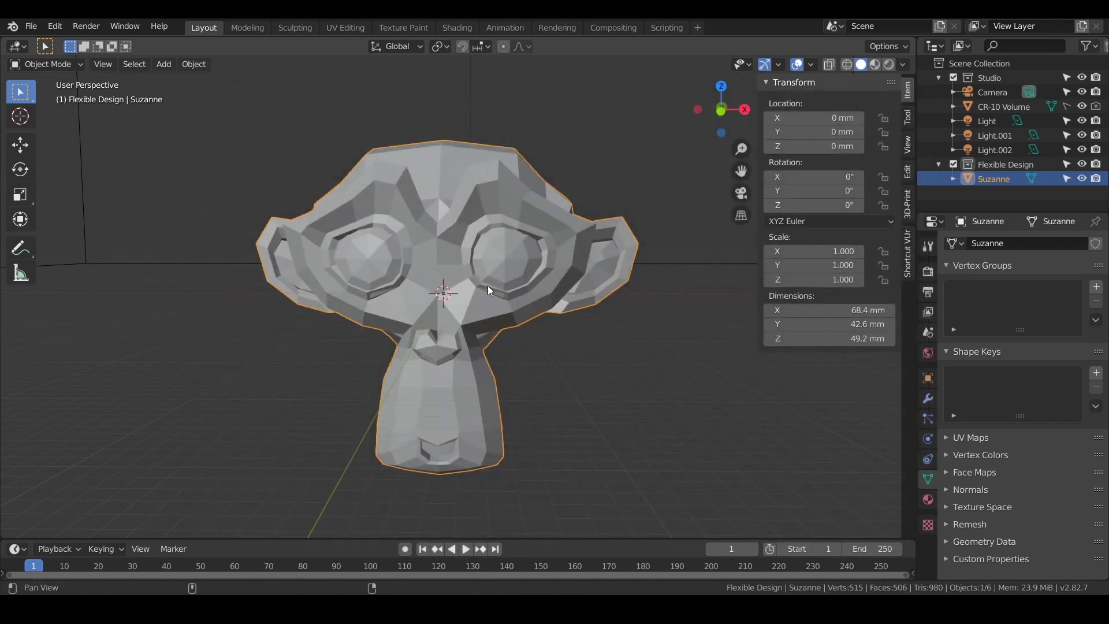
- Browse the FreeSVG pottery results and open the orange striped vase's Ceramic pottery page
{"action": "mouse_move", "coordinate": [488, 285]}
{"action": "middle_mouse_down"}
{"action": "mouse_move", "coordinate": [521, 293]}
{"action": "mouse_move", "coordinate": [512, 281]}
{"action": "mouse_move", "coordinate": [521, 293]}
{"action": "mouse_move", "coordinate": [469, 281]}
{"action": "mouse_move", "coordinate": [480, 283]}
{"action": "middle_mouse_up"}
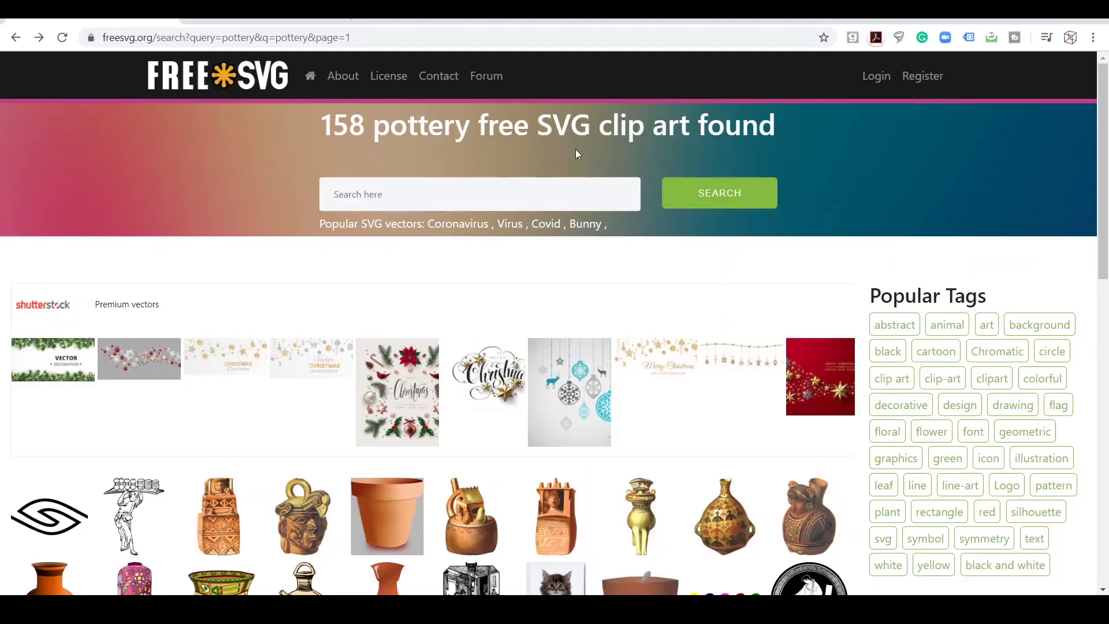
{"action": "scroll", "coordinate": [292, 345], "scroll_direction": "down", "scroll_amount": 3}
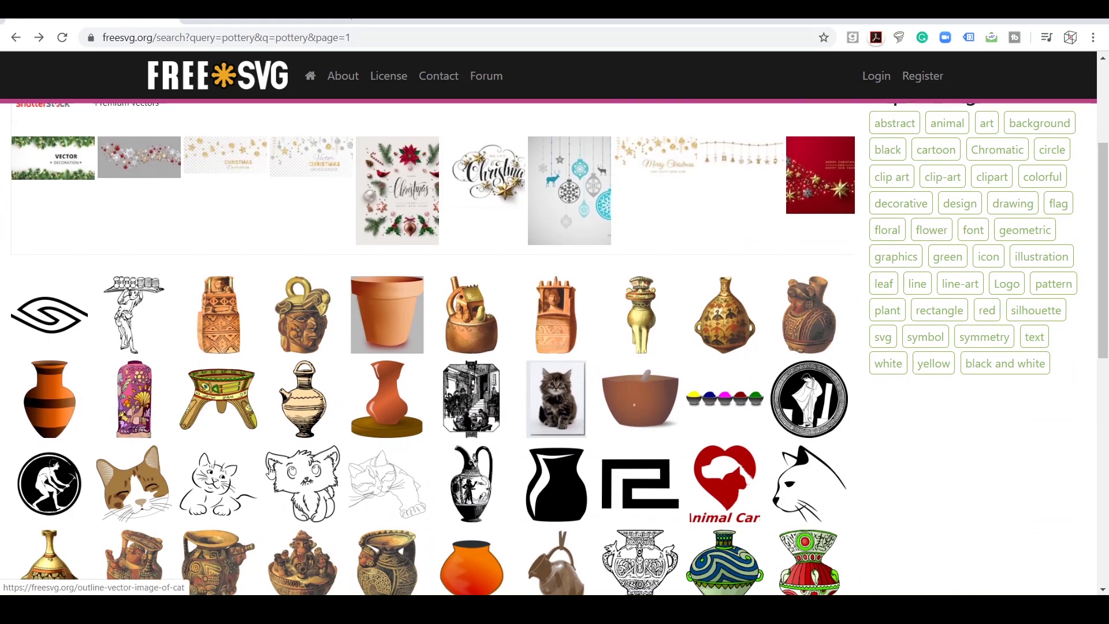
{"action": "scroll", "coordinate": [364, 495], "scroll_direction": "down", "scroll_amount": 2}
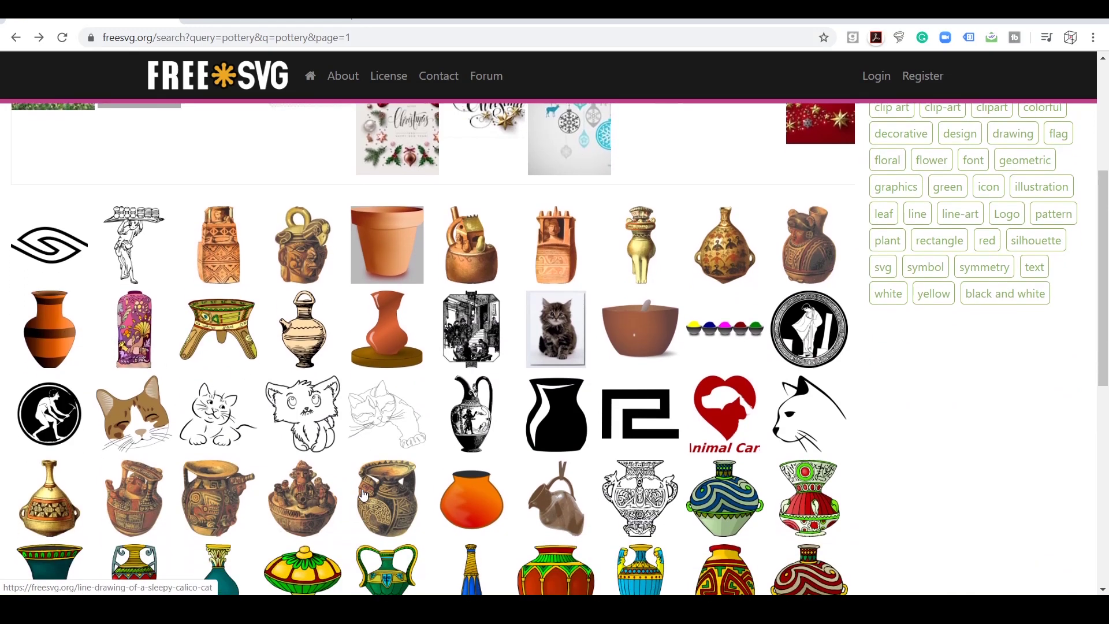
{"action": "scroll", "coordinate": [363, 495], "scroll_direction": "up", "scroll_amount": 1}
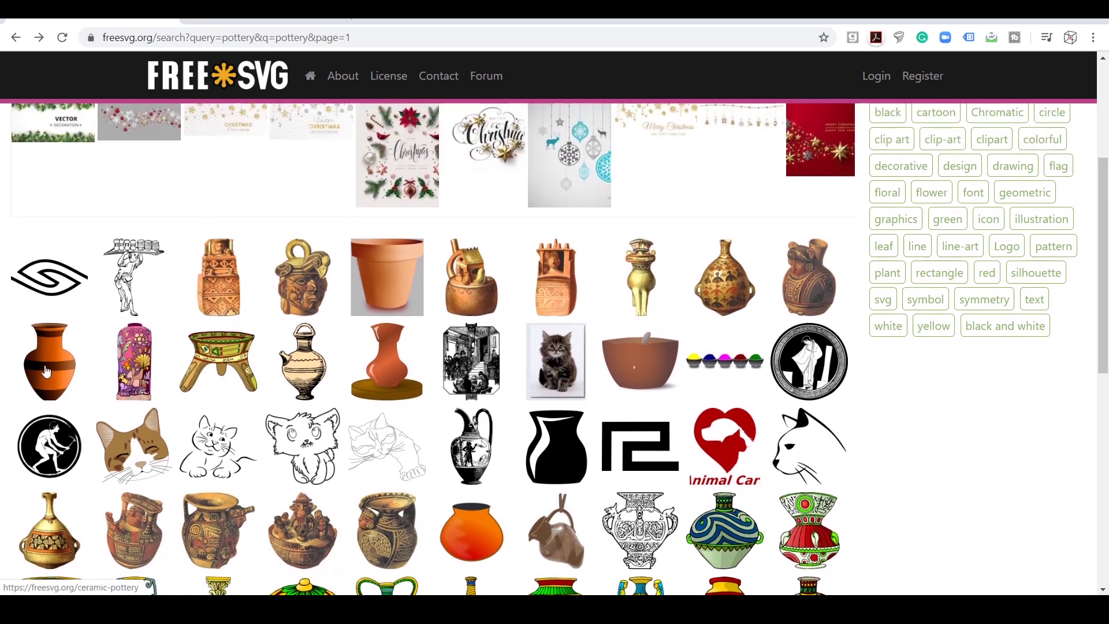
{"action": "left_click", "coordinate": [48, 372]}
{"action": "scroll", "coordinate": [329, 354], "scroll_direction": "down", "scroll_amount": 3}
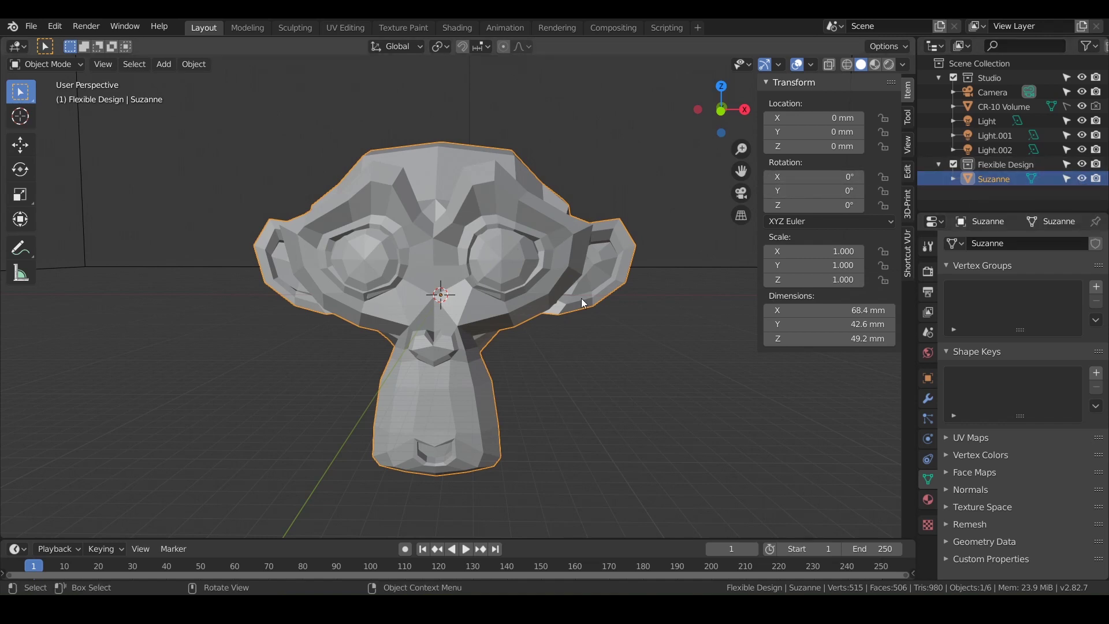
- Hide Suzanne and switch to a recentred, straight-on Front orthographic view
{"action": "key", "text": "h"}
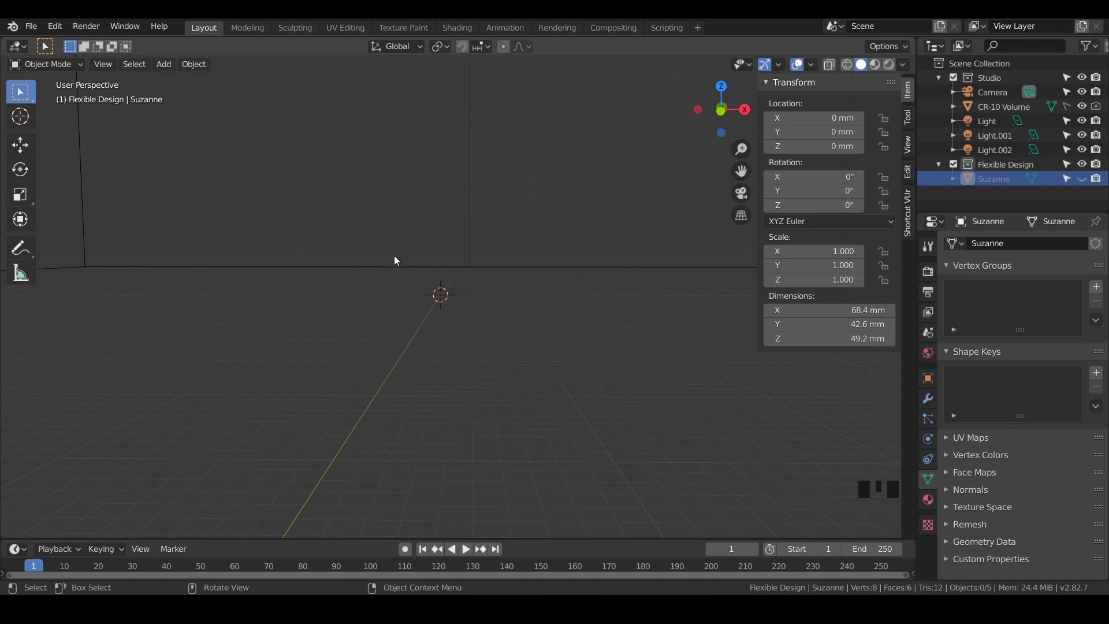
{"action": "left_click", "coordinate": [104, 65]}
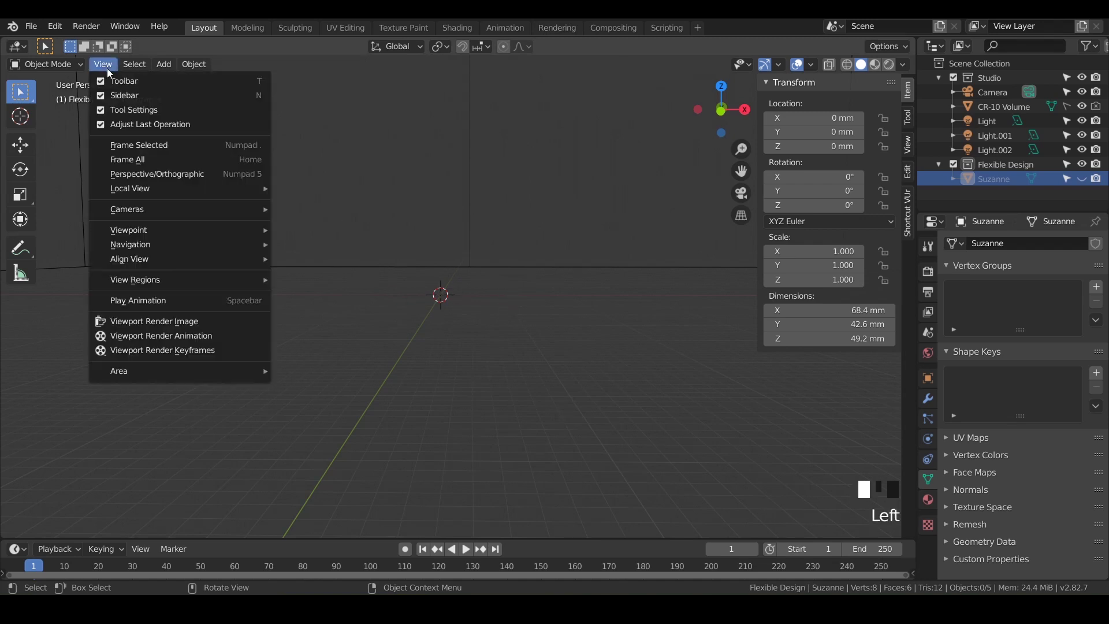
{"action": "mouse_move", "coordinate": [128, 234]}
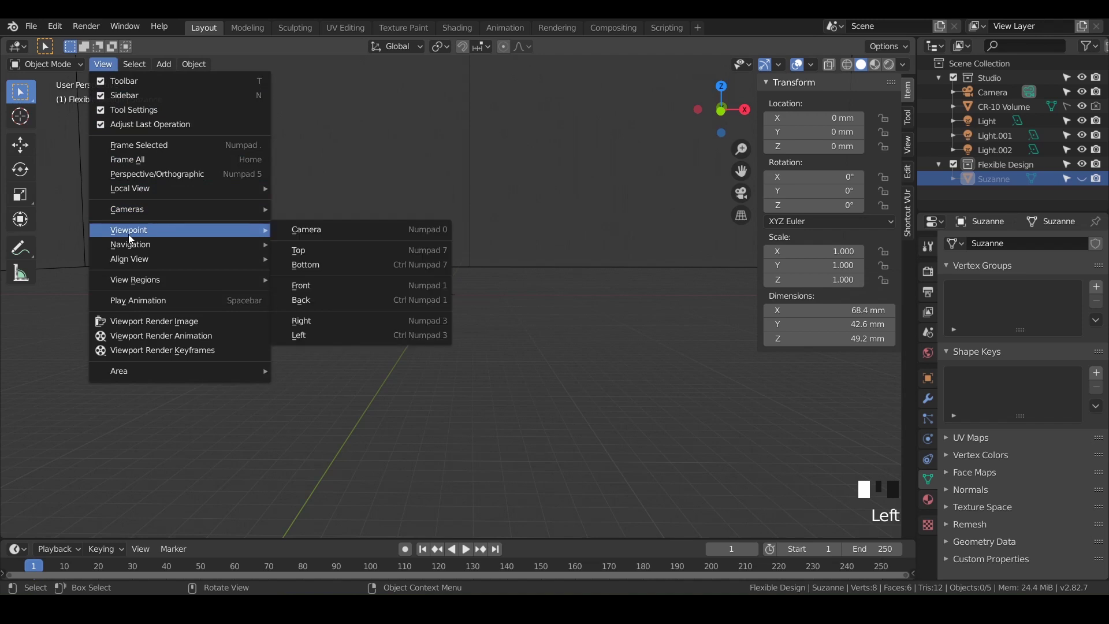
{"action": "left_click", "coordinate": [427, 285]}
{"action": "middle_click_drag", "start_coordinate": [272, 231], "coordinate": [479, 307], "text": "shift"}
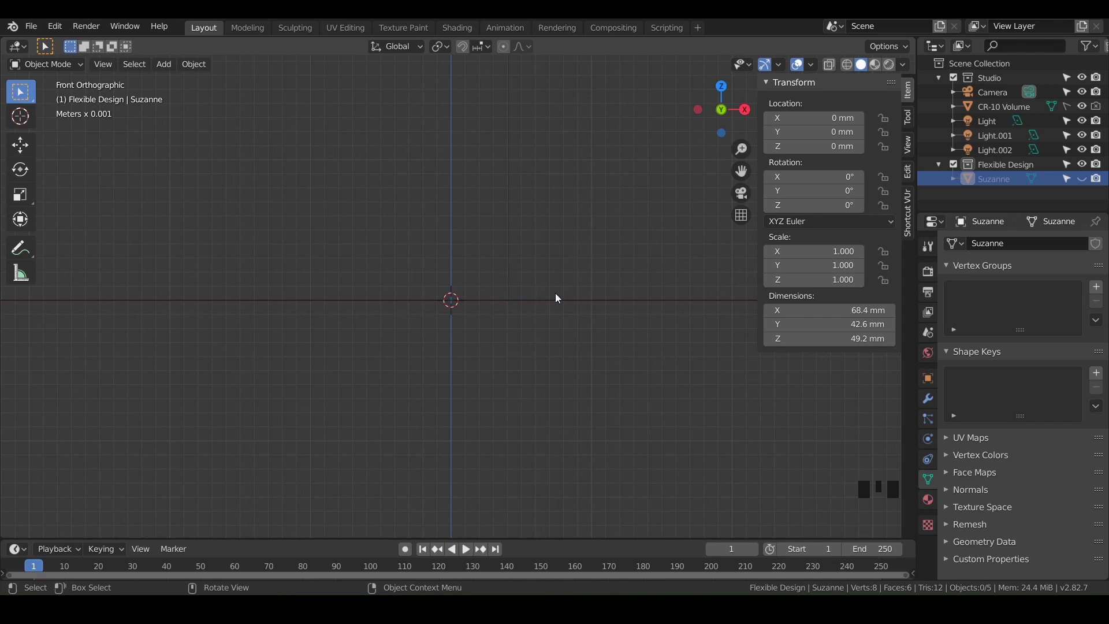
- Drop the Vaso-gen image from the Reference Photos folder into the scene, then delete it
{"action": "key", "text": "alt+Tab"}
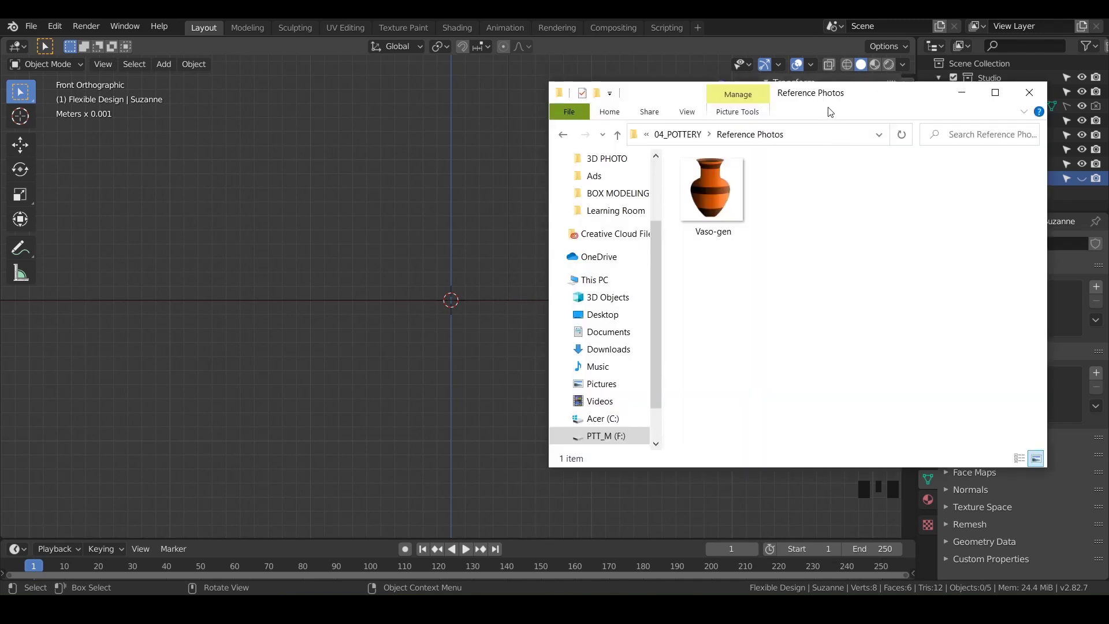
{"action": "left_click_drag", "start_coordinate": [842, 101], "coordinate": [877, 119]}
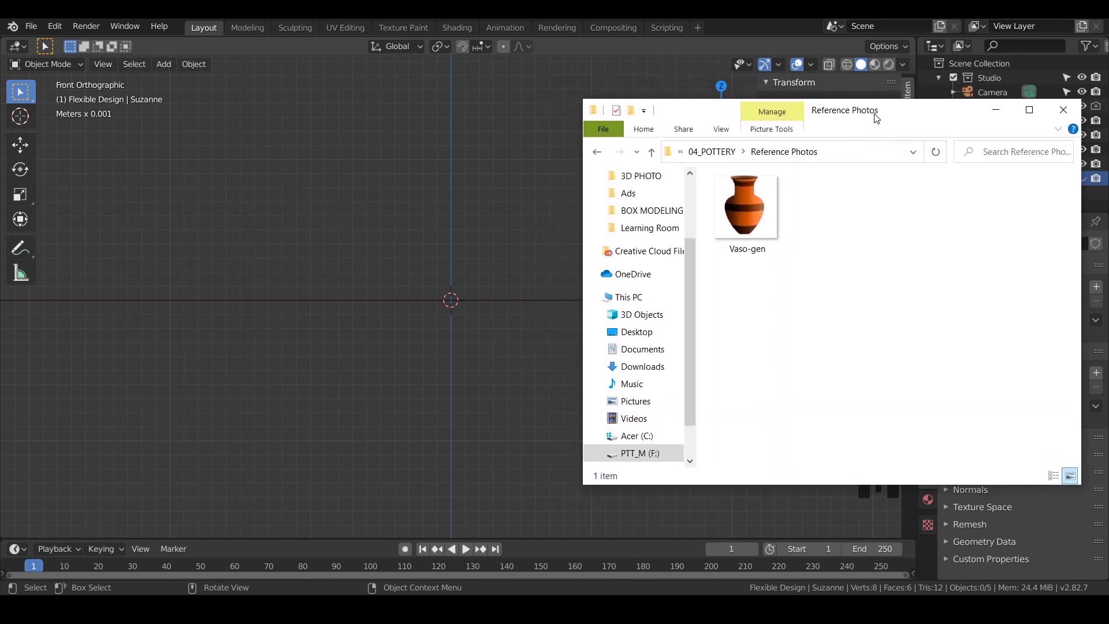
{"action": "left_click", "coordinate": [747, 212]}
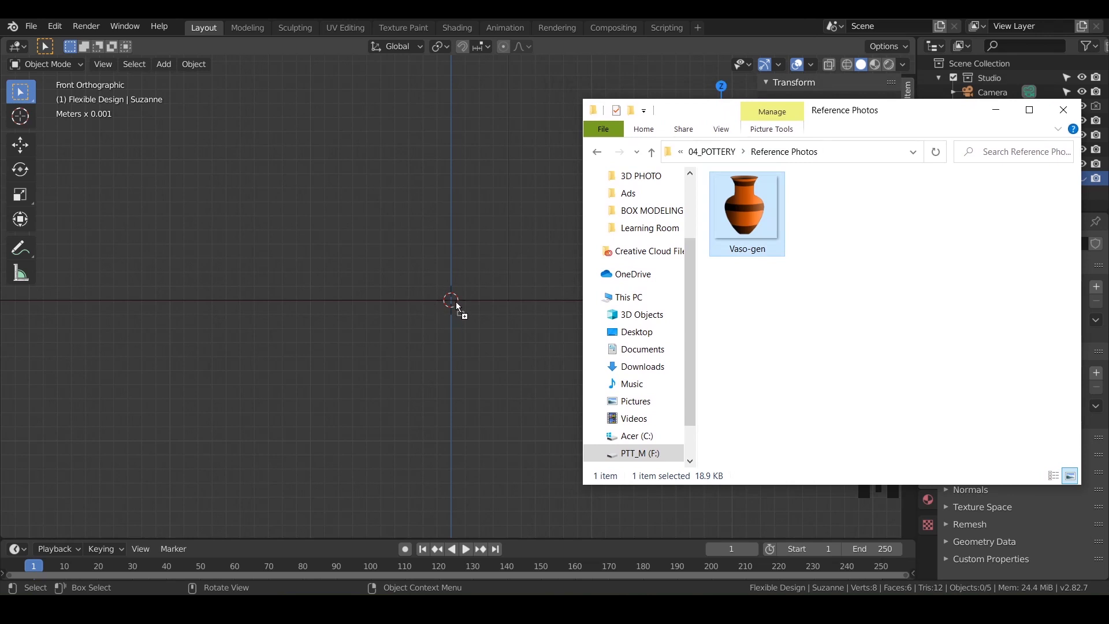
{"action": "left_click_drag", "start_coordinate": [456, 302], "coordinate": [452, 298]}
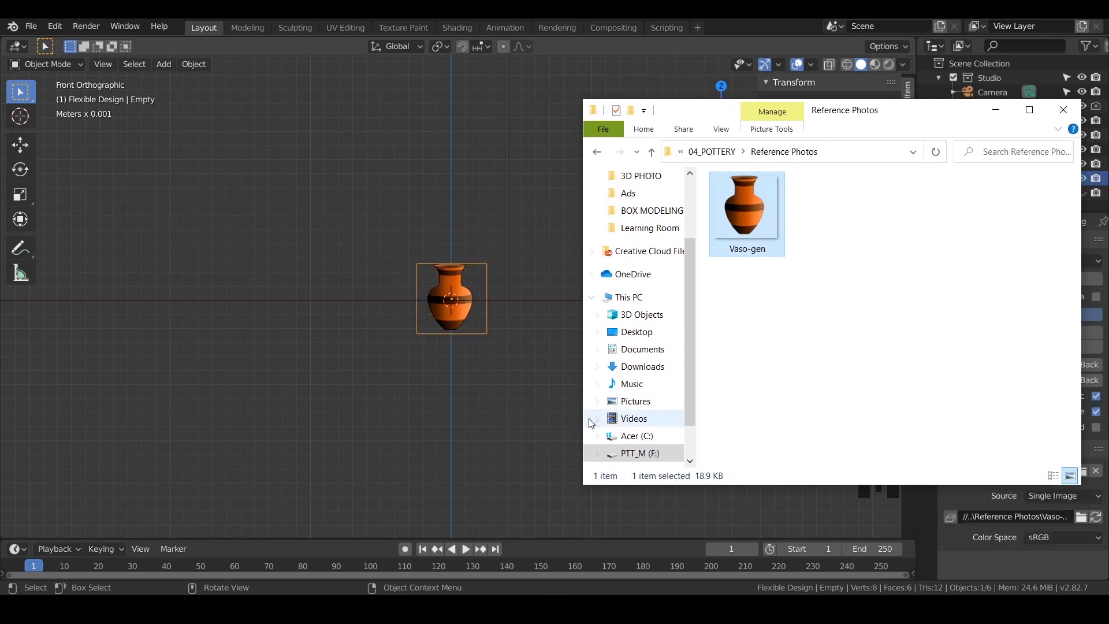
{"action": "left_click", "coordinate": [462, 301]}
{"action": "key", "text": "x"}
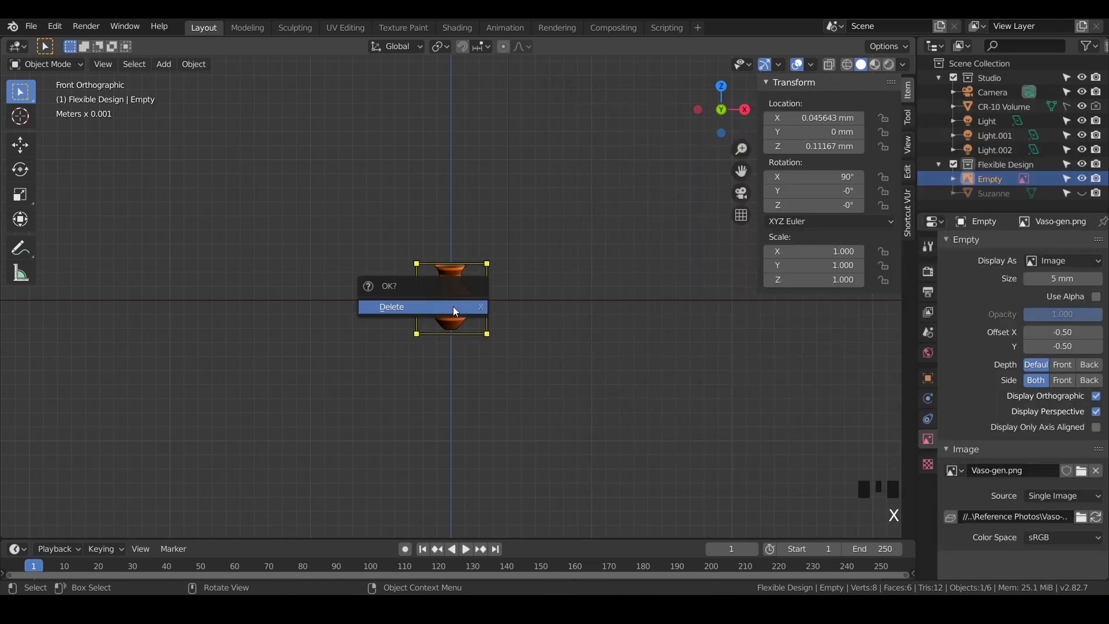
{"action": "left_click", "coordinate": [454, 307]}
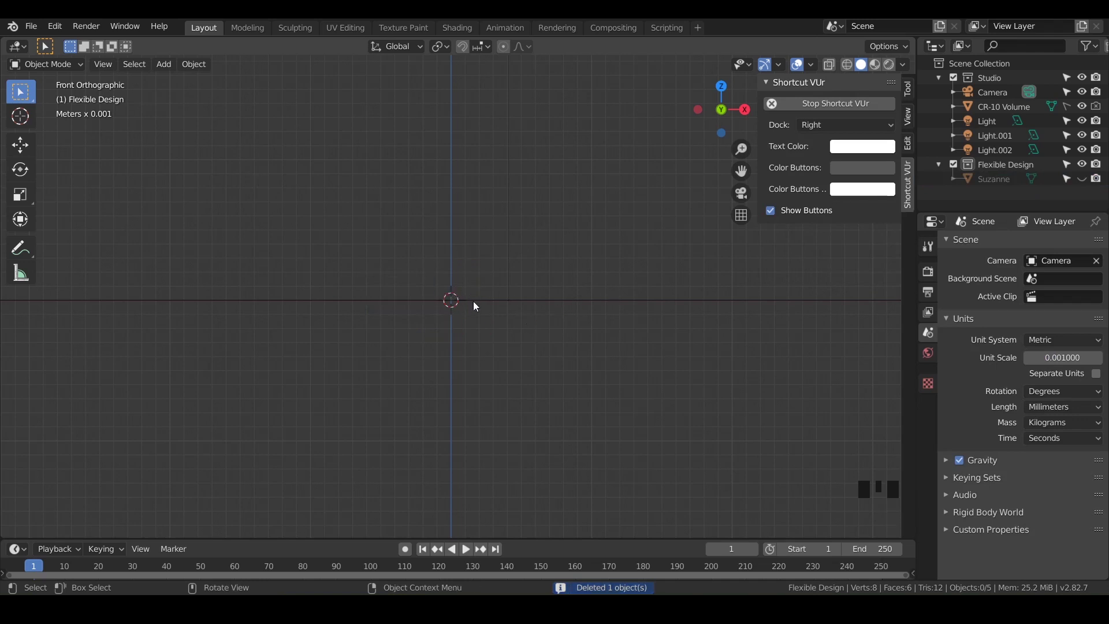
- Make Flexible Design the active collection and browse to Reference Photos for a reference image
{"action": "left_click", "coordinate": [990, 168]}
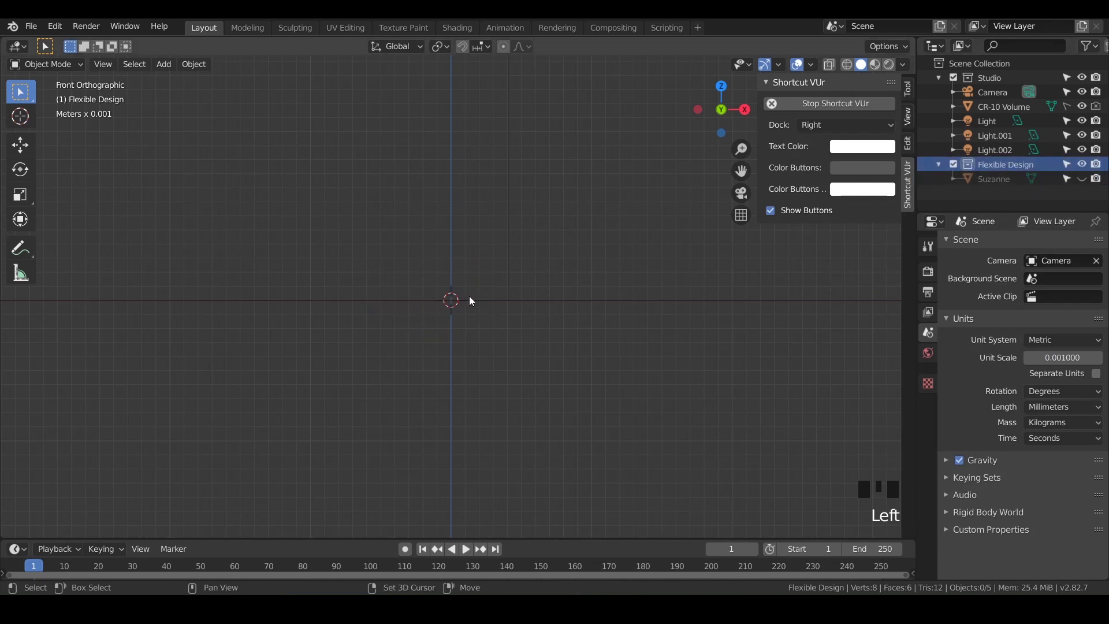
{"action": "key", "text": "shift+a"}
{"action": "mouse_move", "coordinate": [425, 439]}
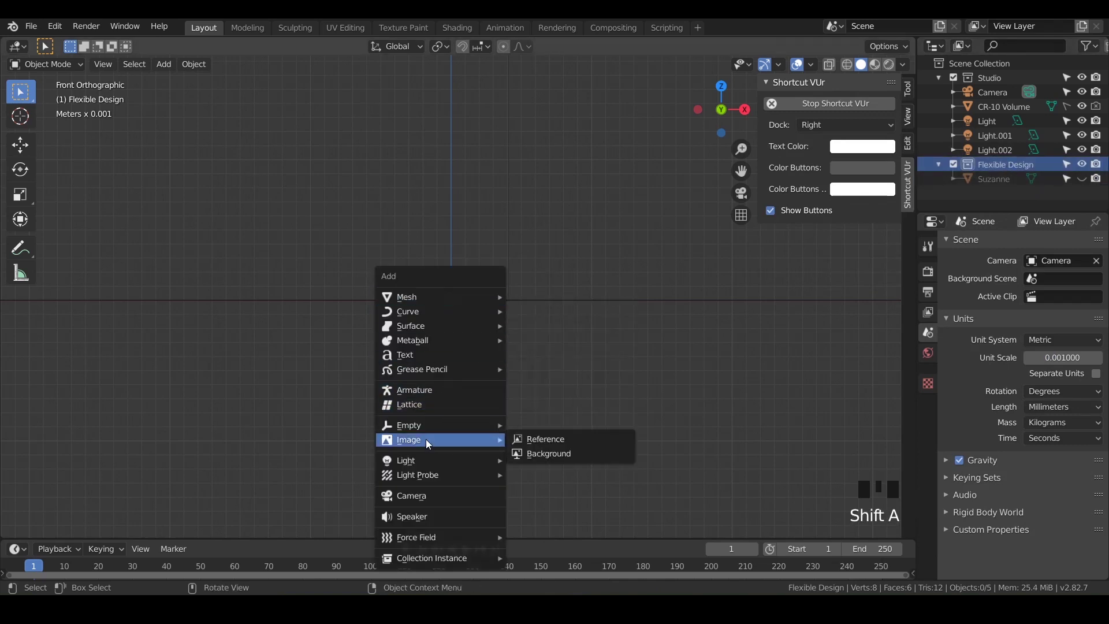
{"action": "left_click", "coordinate": [549, 446]}
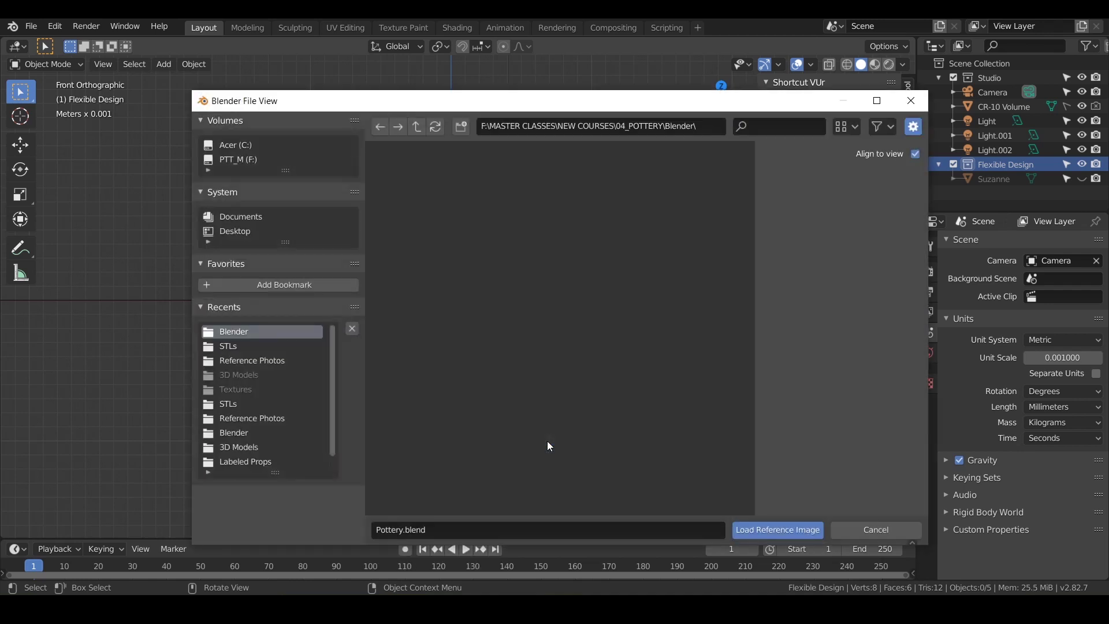
{"action": "left_click", "coordinate": [417, 127]}
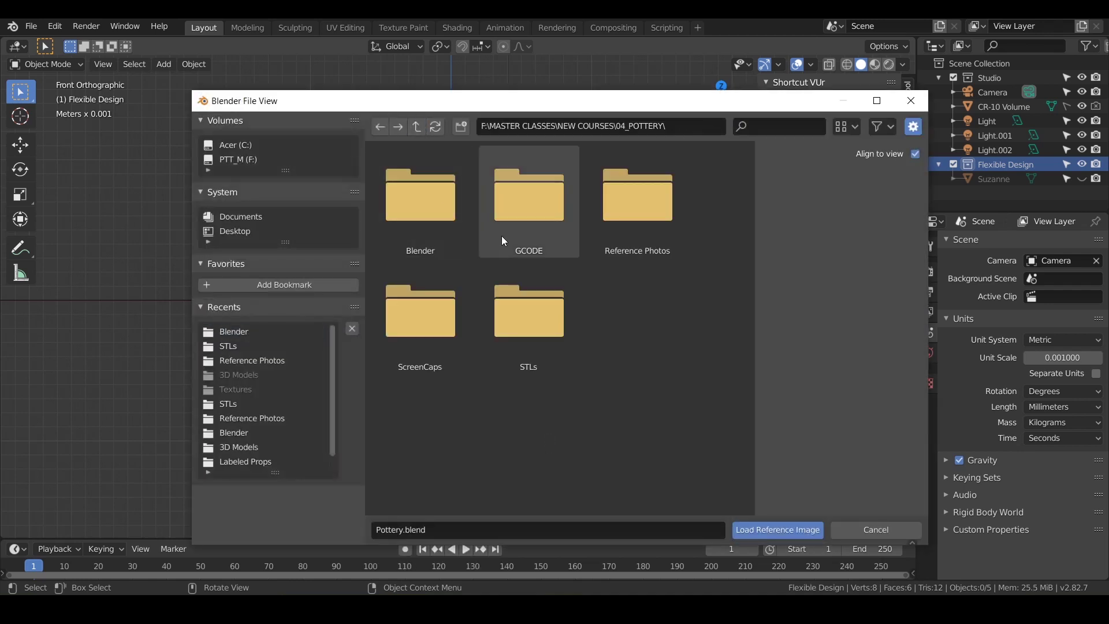
{"action": "double_click", "coordinate": [634, 209]}
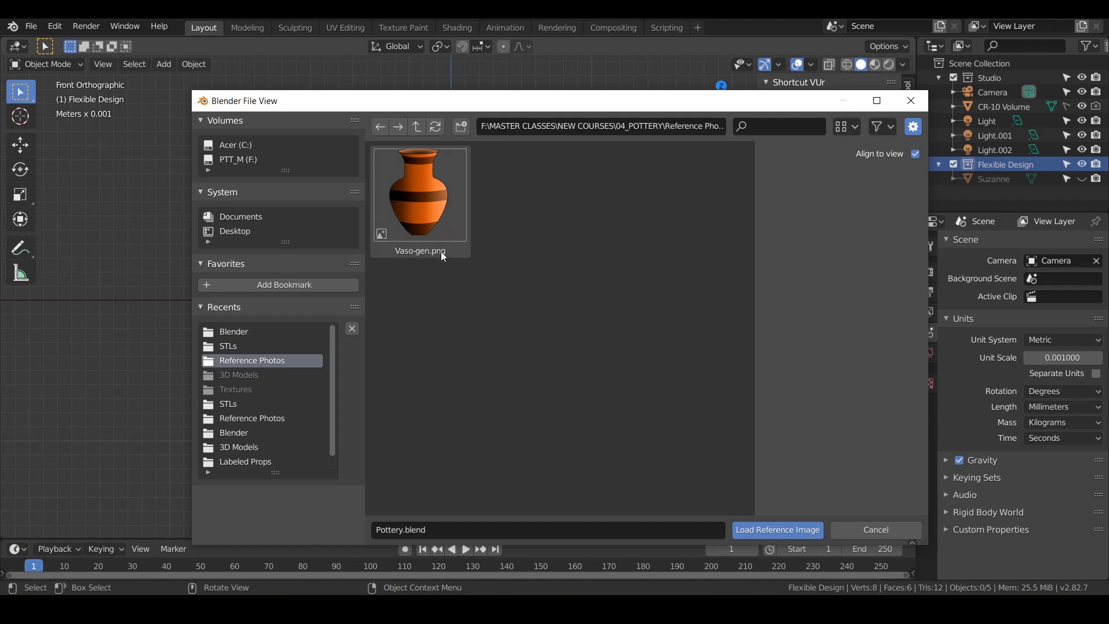
- Show the files as thumbnails and load Vaso-gen.png as the reference image
{"action": "left_click", "coordinate": [854, 128]}
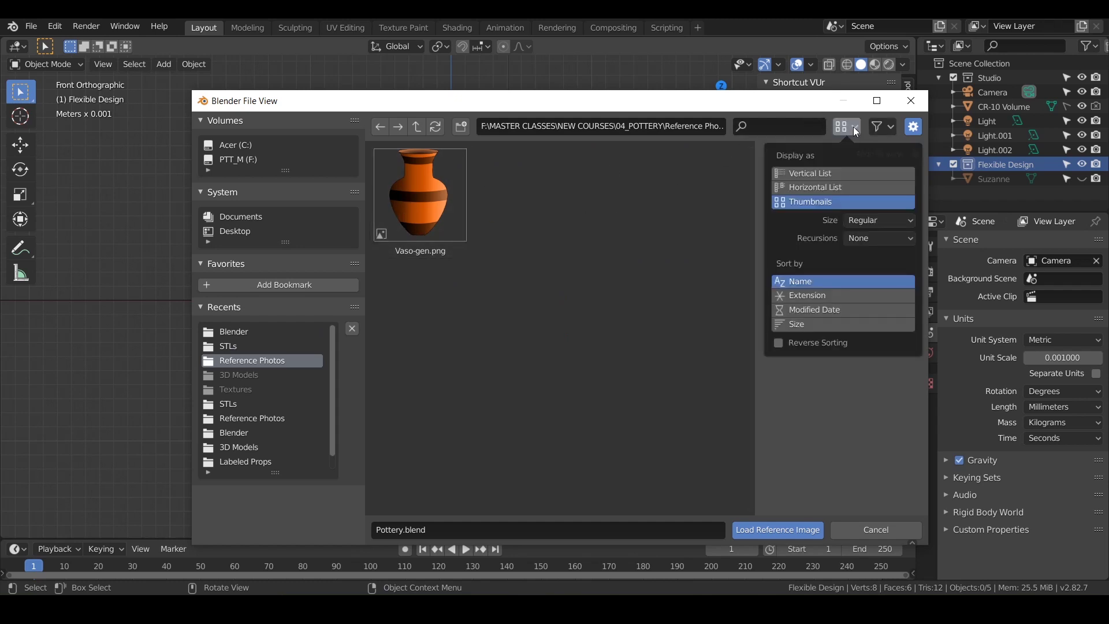
{"action": "left_click", "coordinate": [813, 171]}
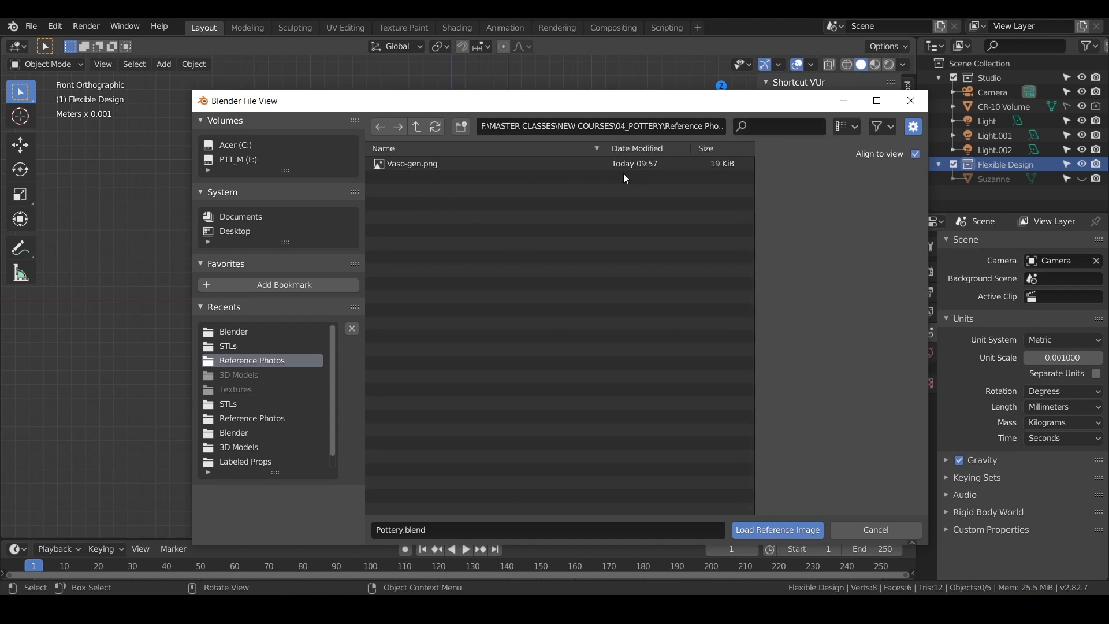
{"action": "left_click", "coordinate": [857, 131]}
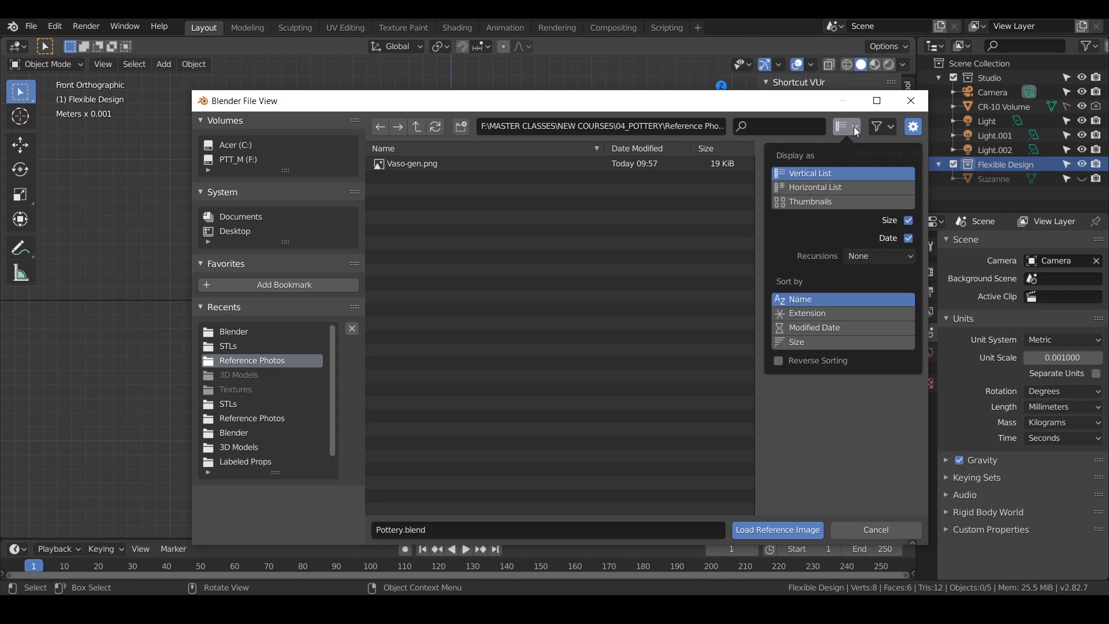
{"action": "left_click", "coordinate": [796, 200]}
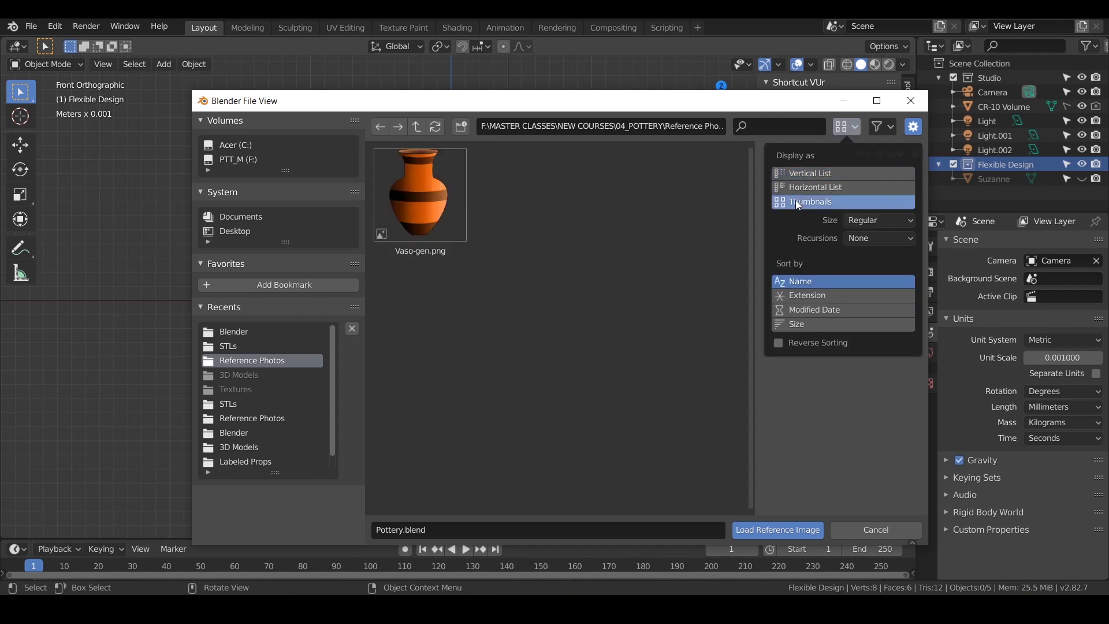
{"action": "left_click", "coordinate": [416, 198]}
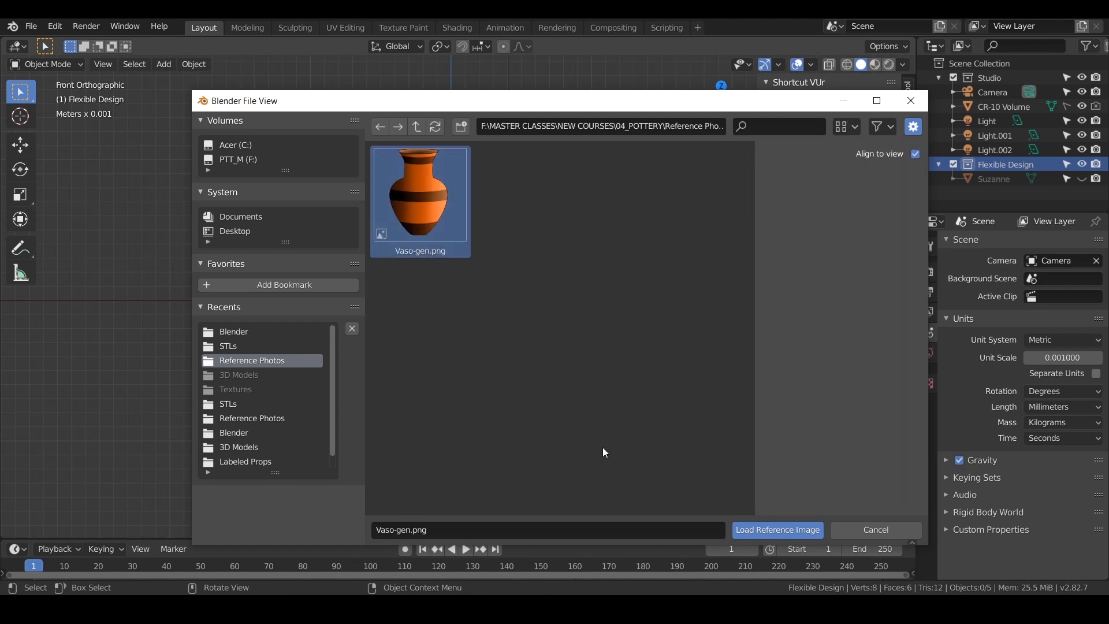
{"action": "left_click", "coordinate": [763, 532]}
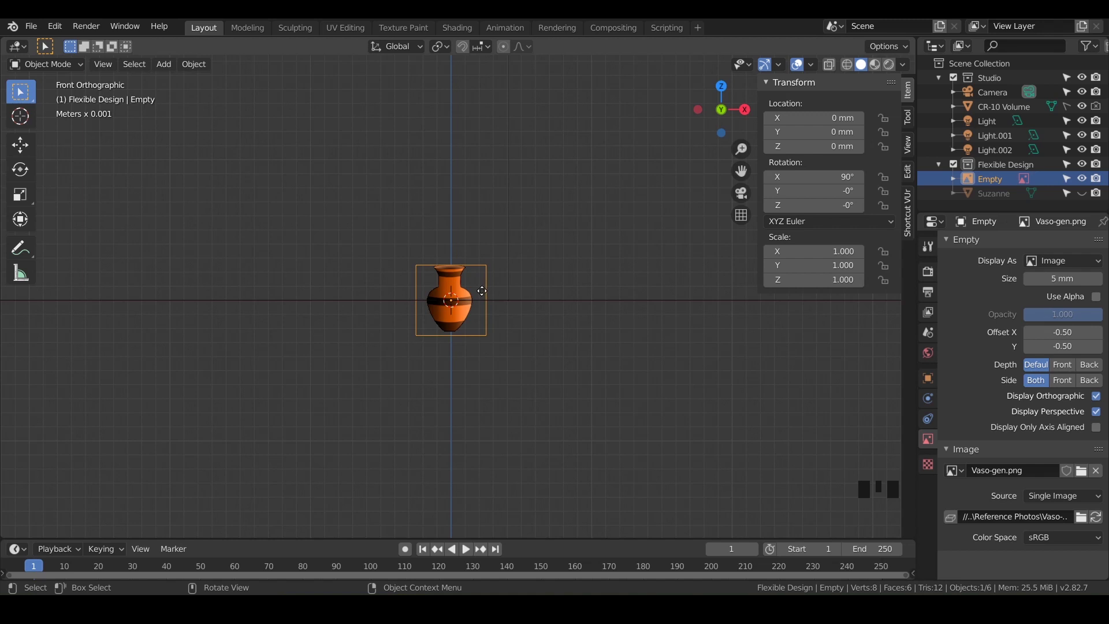
- Move the vase image up to Z 2.1978 mm and nudge it to X 0.086 mm
{"action": "mouse_move", "coordinate": [488, 293]}
{"action": "scroll", "coordinate": [449, 369], "scroll_direction": "up", "scroll_amount": 3}
{"action": "mouse_move", "coordinate": [448, 369]}
{"action": "middle_mouse_down", "text": "shift"}
{"action": "mouse_move", "coordinate": [437, 353]}
{"action": "mouse_move", "coordinate": [474, 417]}
{"action": "mouse_move", "coordinate": [477, 383]}
{"action": "mouse_move", "coordinate": [474, 397]}
{"action": "mouse_move", "coordinate": [467, 378]}
{"action": "middle_mouse_up", "text": "shift"}
{"action": "scroll", "coordinate": [436, 352], "scroll_direction": "up", "scroll_amount": 4}
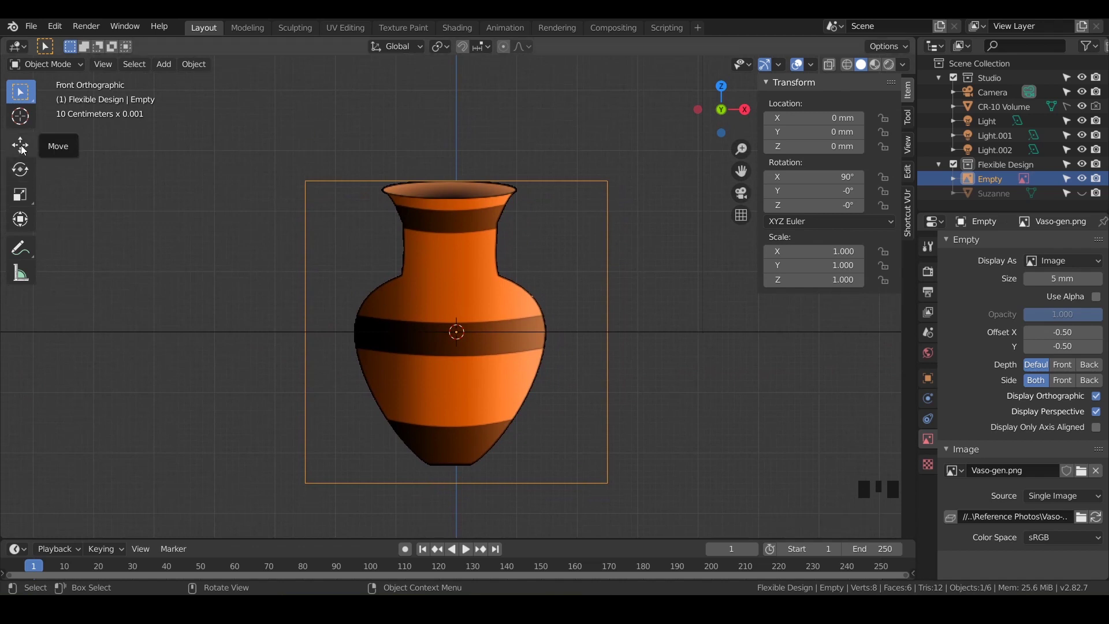
{"action": "left_click", "coordinate": [21, 148]}
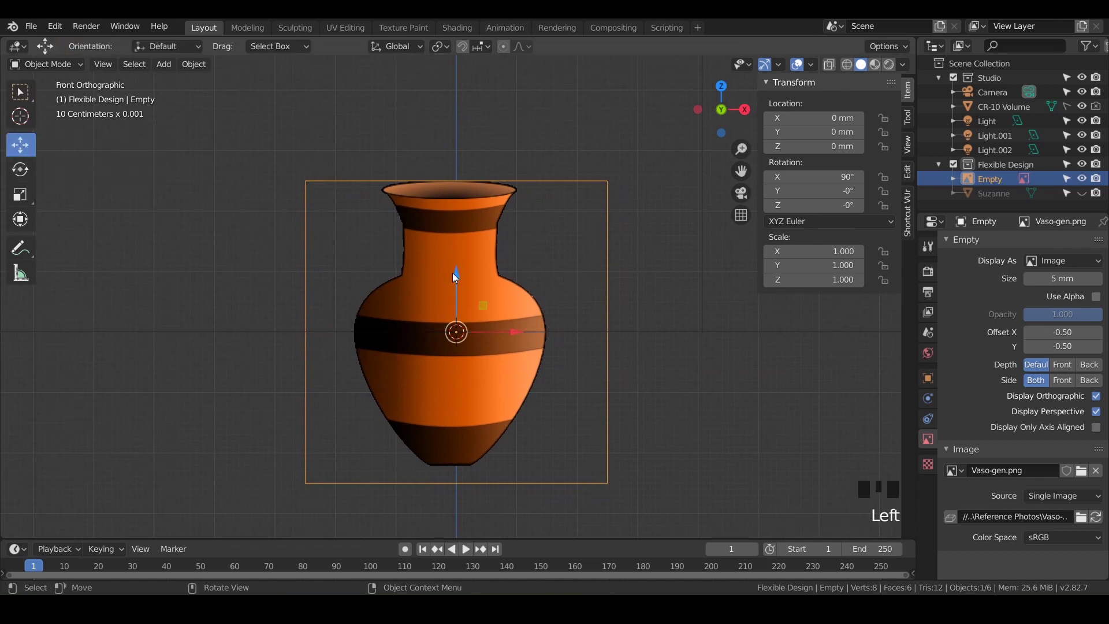
{"action": "left_click_drag", "start_coordinate": [458, 280], "coordinate": [470, 136]}
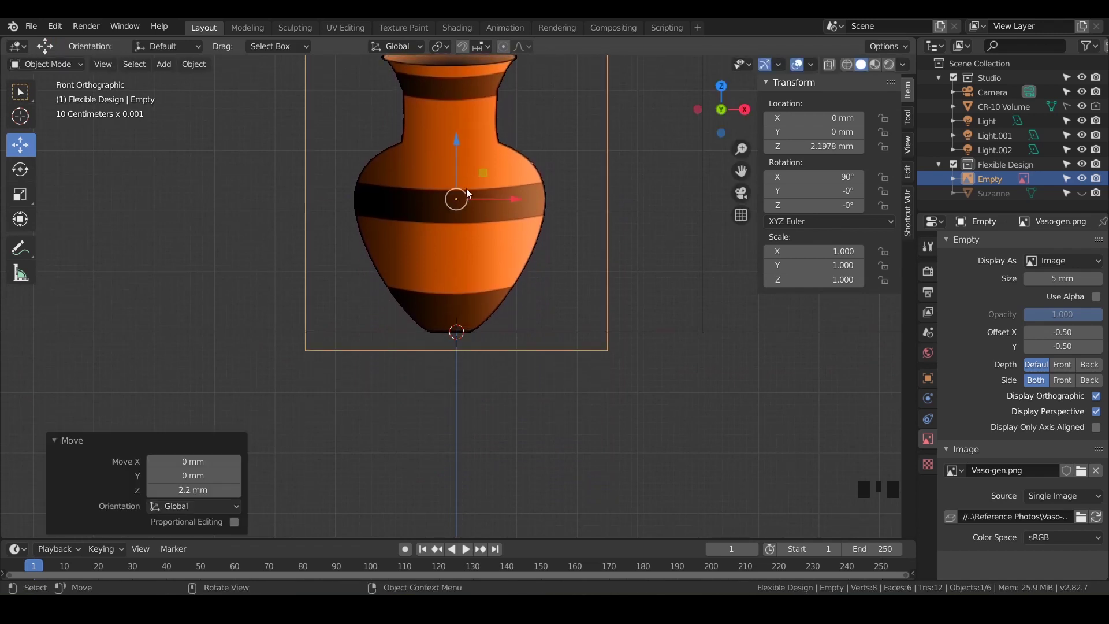
{"action": "middle_click_drag", "start_coordinate": [491, 286], "coordinate": [448, 321], "text": "shift"}
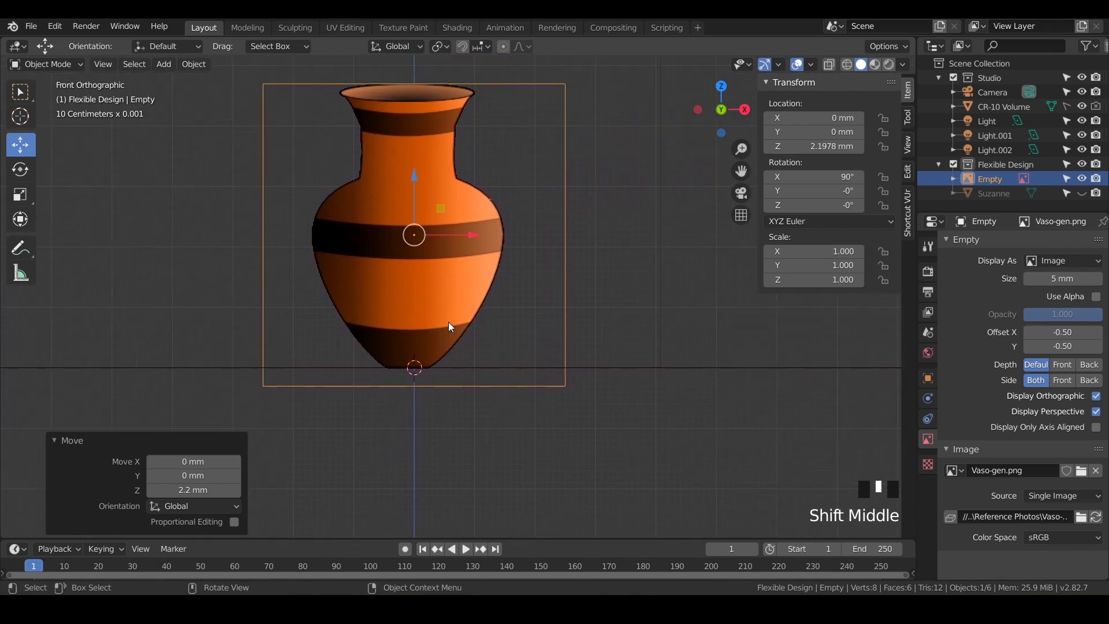
{"action": "scroll", "coordinate": [400, 327], "scroll_direction": "up", "scroll_amount": 1}
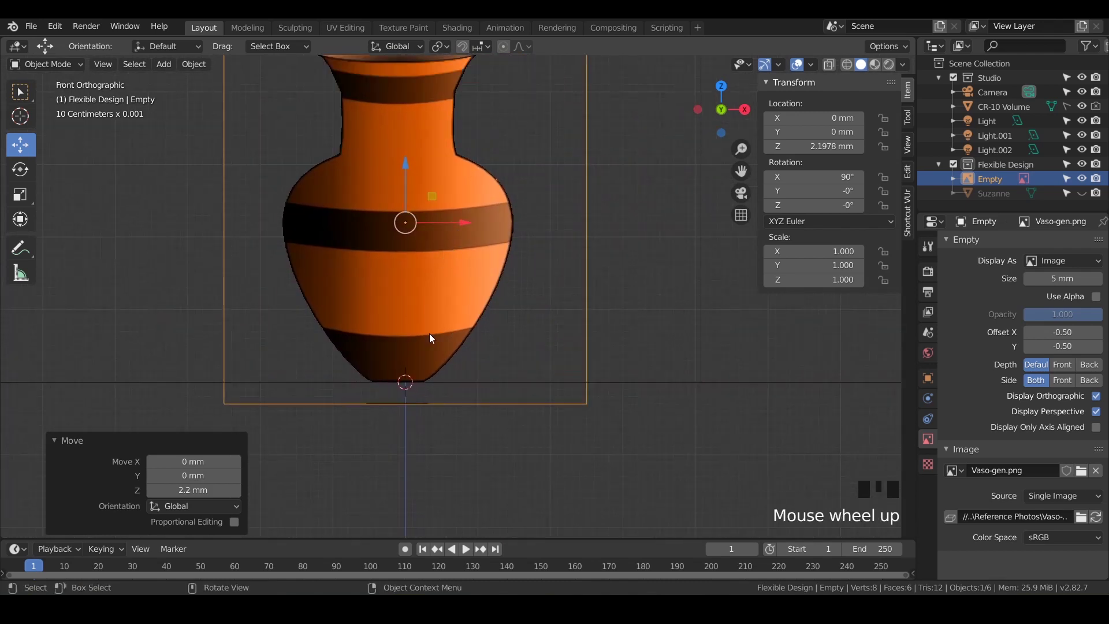
{"action": "scroll", "coordinate": [430, 339], "scroll_direction": "down", "scroll_amount": 1}
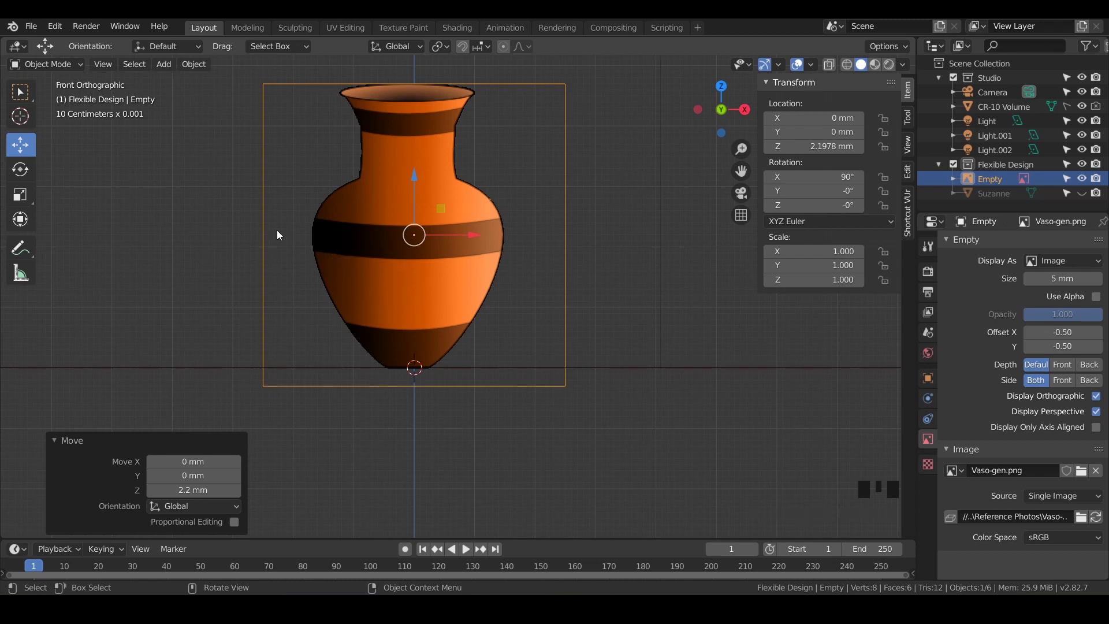
{"action": "left_click", "coordinate": [472, 233]}
{"action": "left_click_drag", "start_coordinate": [472, 233], "coordinate": [477, 229]}
{"action": "middle_click_drag", "start_coordinate": [520, 357], "coordinate": [550, 406], "text": "shift"}
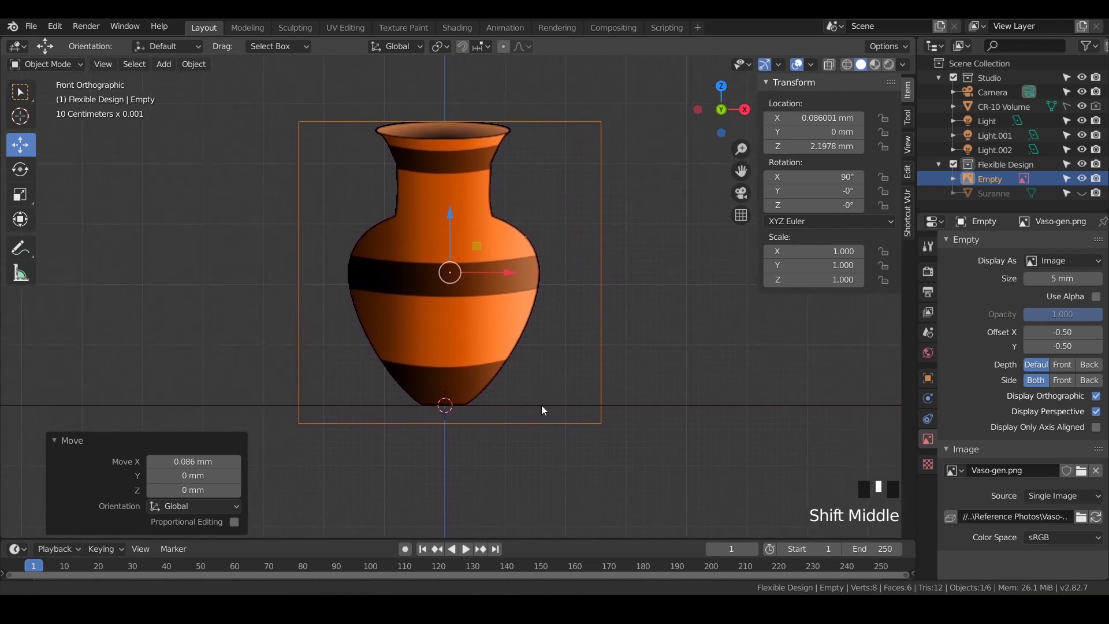
- Unhide Suzanne and select the monkey object
{"action": "left_click", "coordinate": [511, 302]}
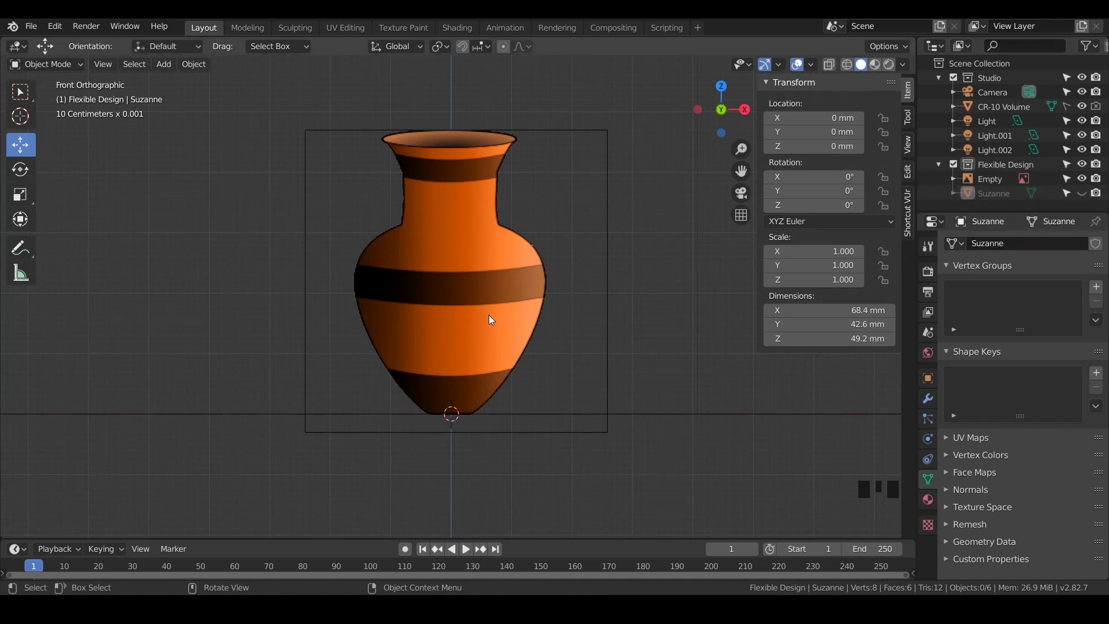
{"action": "key", "text": "alt+h"}
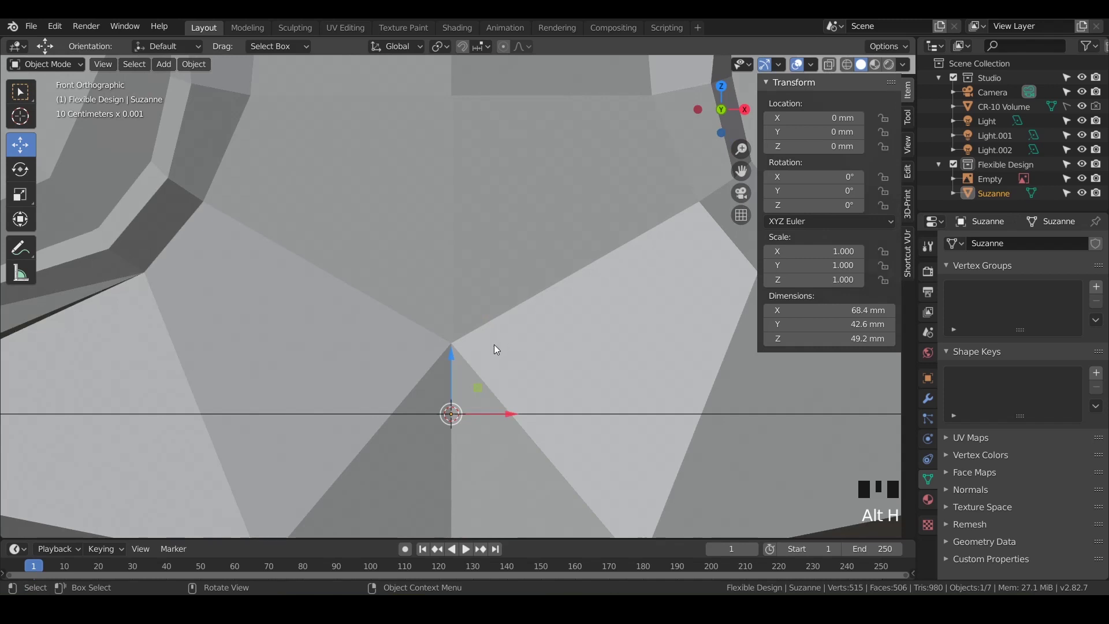
{"action": "scroll", "coordinate": [495, 345], "scroll_direction": "down", "scroll_amount": 2}
{"action": "scroll", "coordinate": [494, 345], "scroll_direction": "down", "scroll_amount": 9}
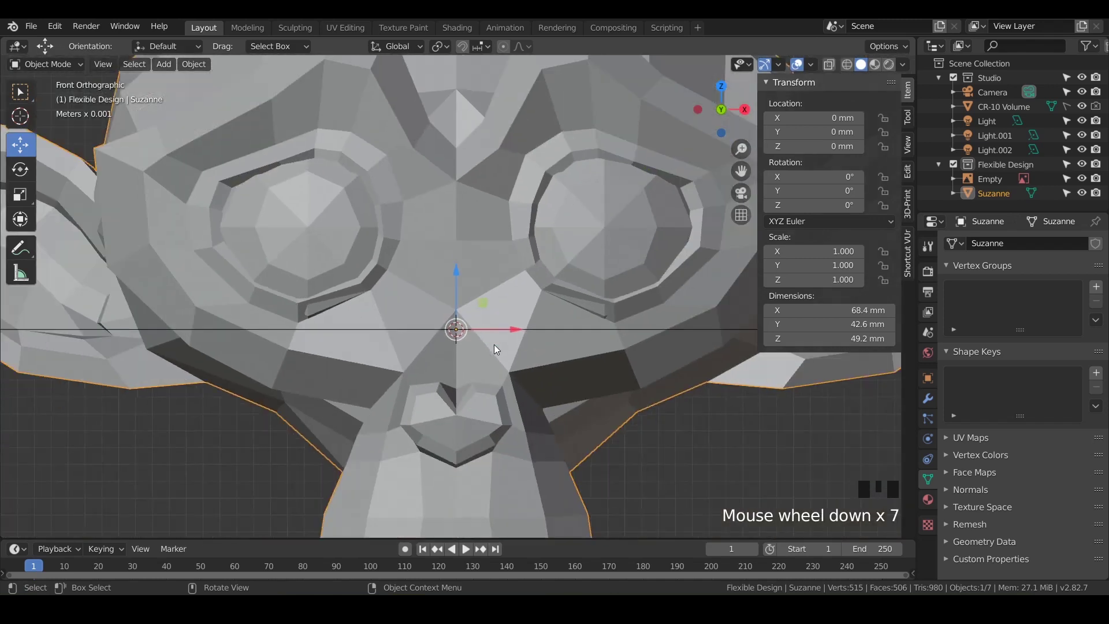
{"action": "left_click", "coordinate": [495, 227]}
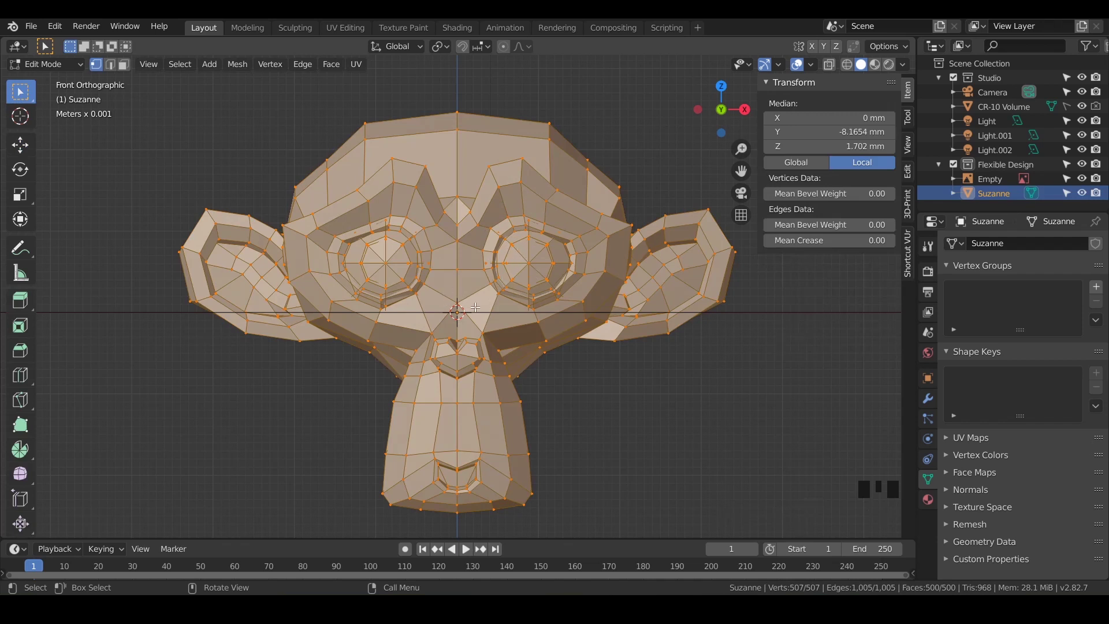
{"action": "key", "text": "Escape"}
- Enter Edit Mode on Suzanne and select all of its vertices
{"action": "key", "text": "Tab"}
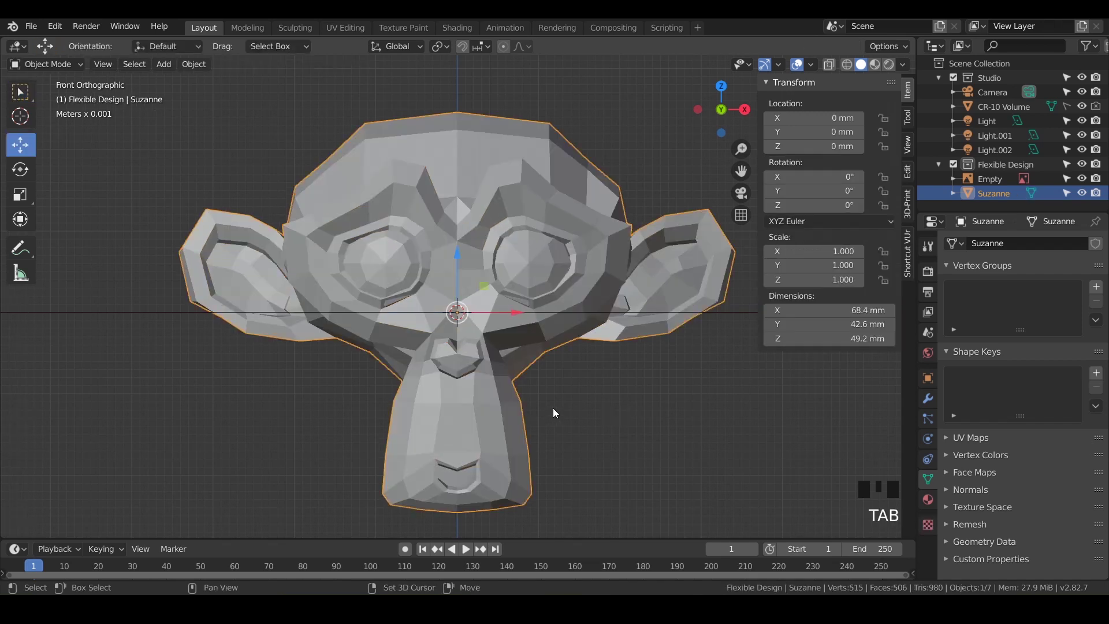
{"action": "key", "text": "shift+a"}
{"action": "mouse_move", "coordinate": [543, 262]}
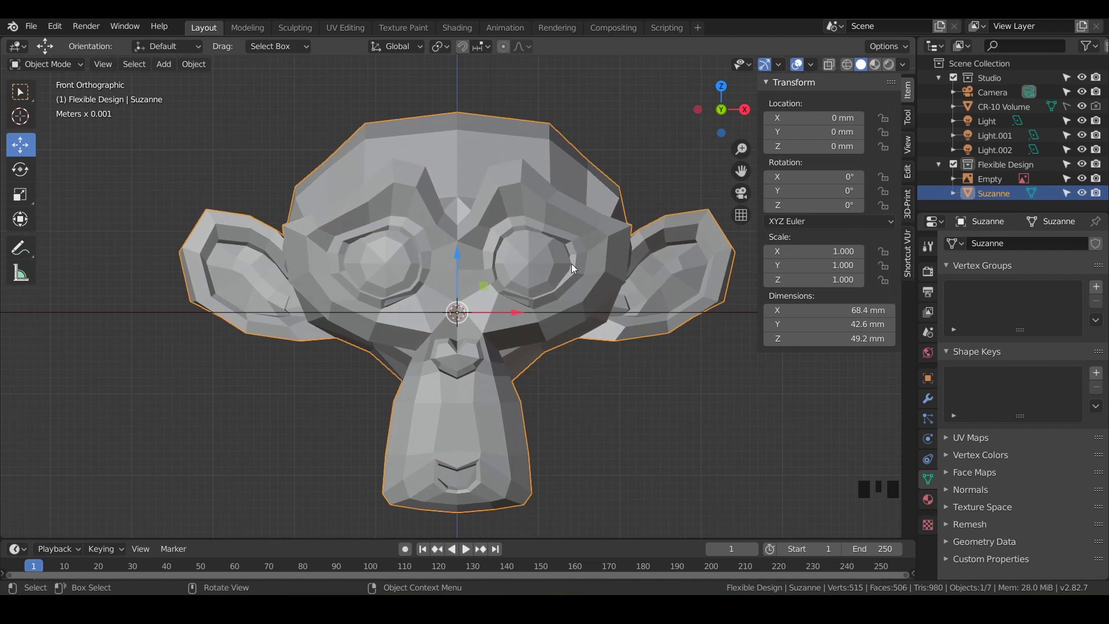
{"action": "key", "text": "Tab"}
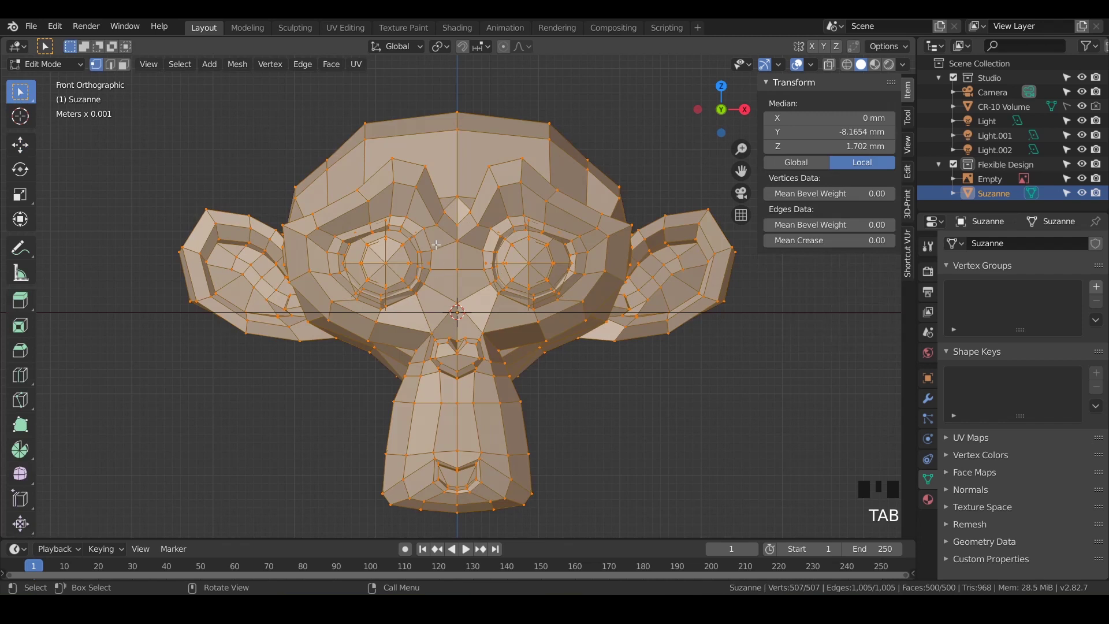
{"action": "left_click", "coordinate": [579, 374]}
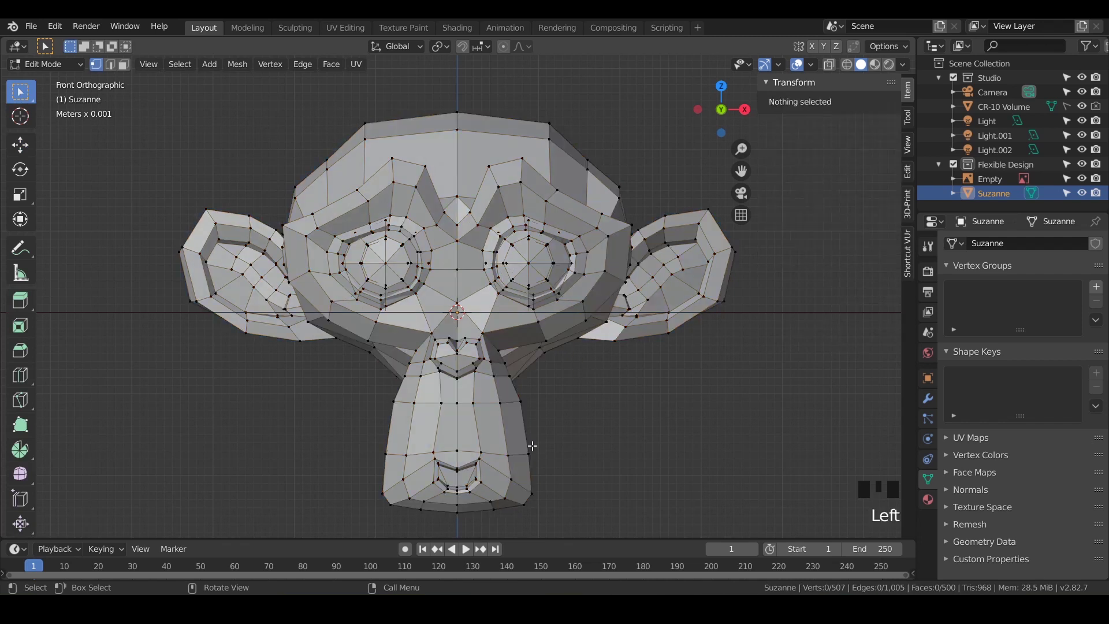
{"action": "key", "text": "a"}
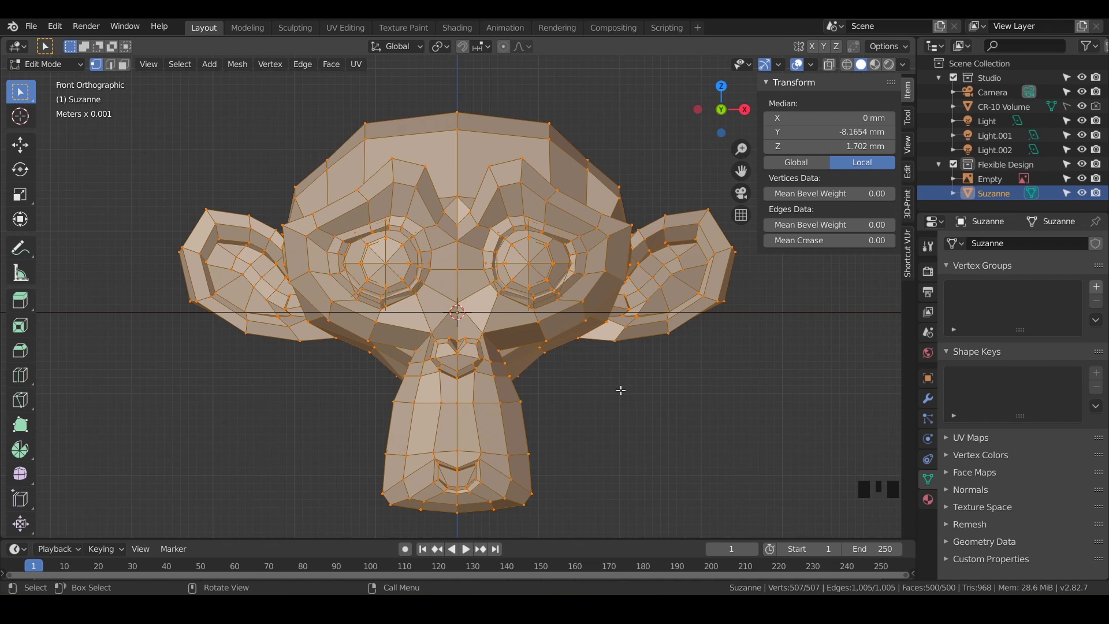
{"action": "key", "text": "F3"}
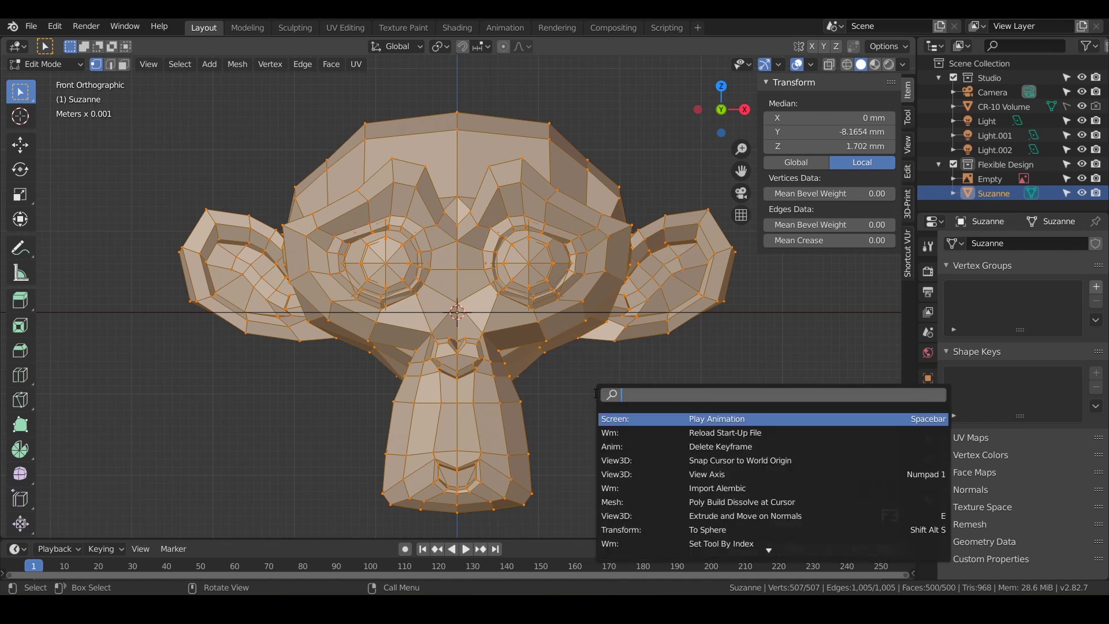
{"action": "type", "text": "merge"}
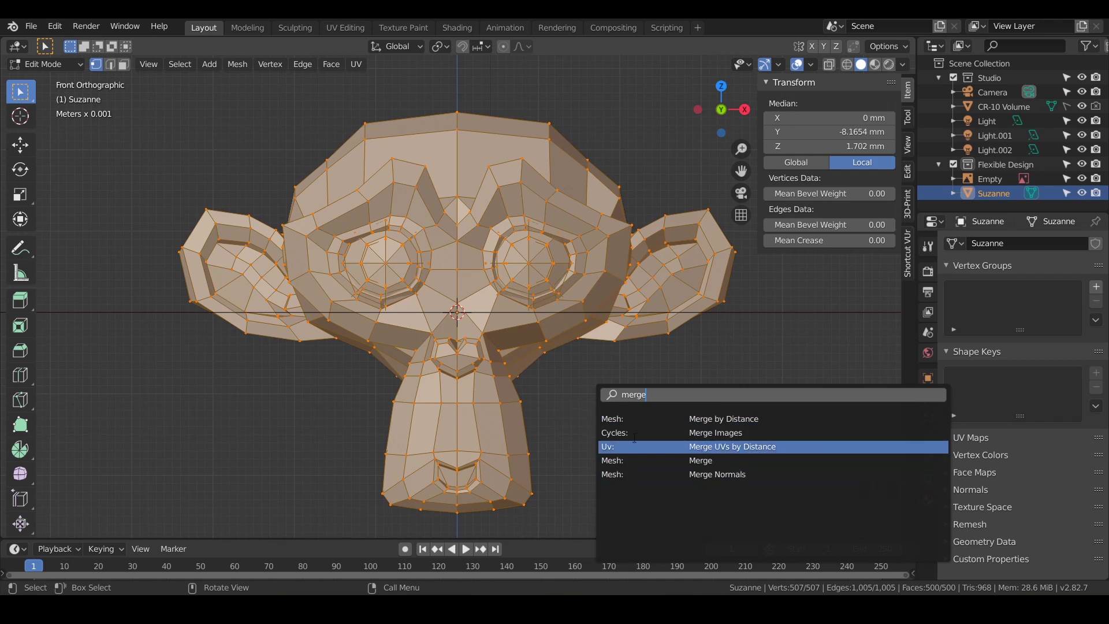
{"action": "key", "text": "Escape"}
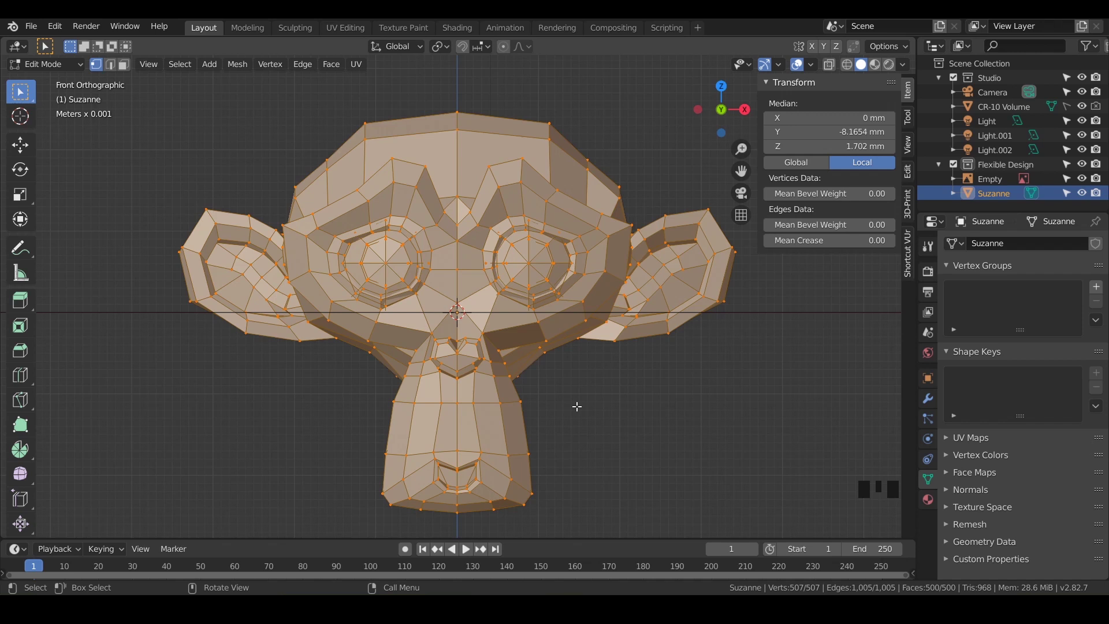
{"action": "key", "text": "alt"}
{"action": "key", "text": "alt+m"}
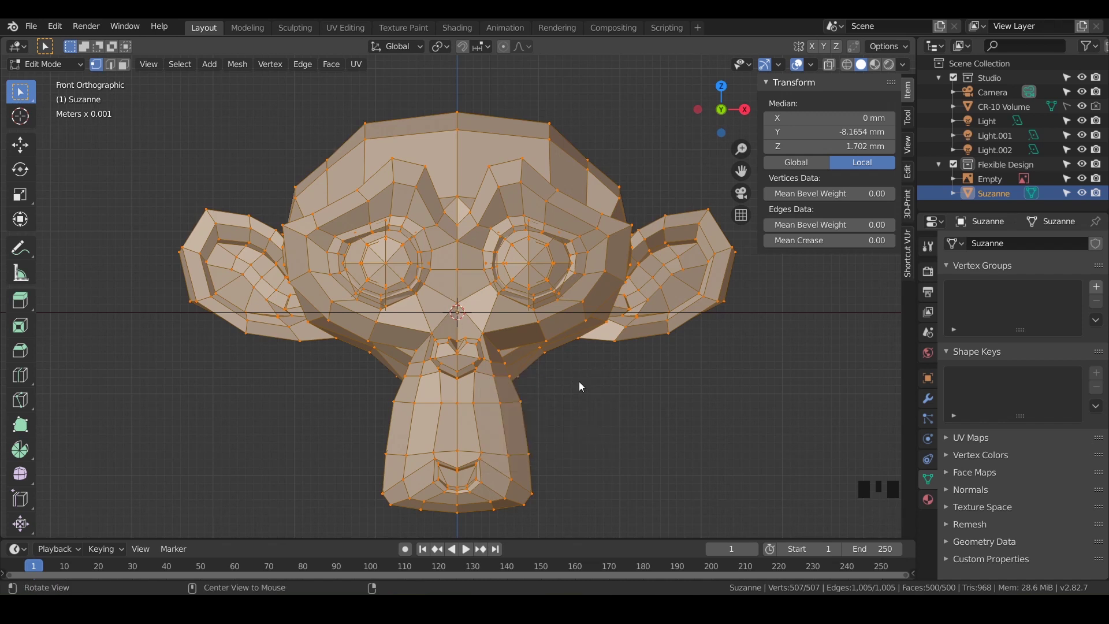
- Merge all of Suzanne's vertices at the cursor into one vertex at global 0, 0, 0 mm
{"action": "key", "text": "alt+m"}
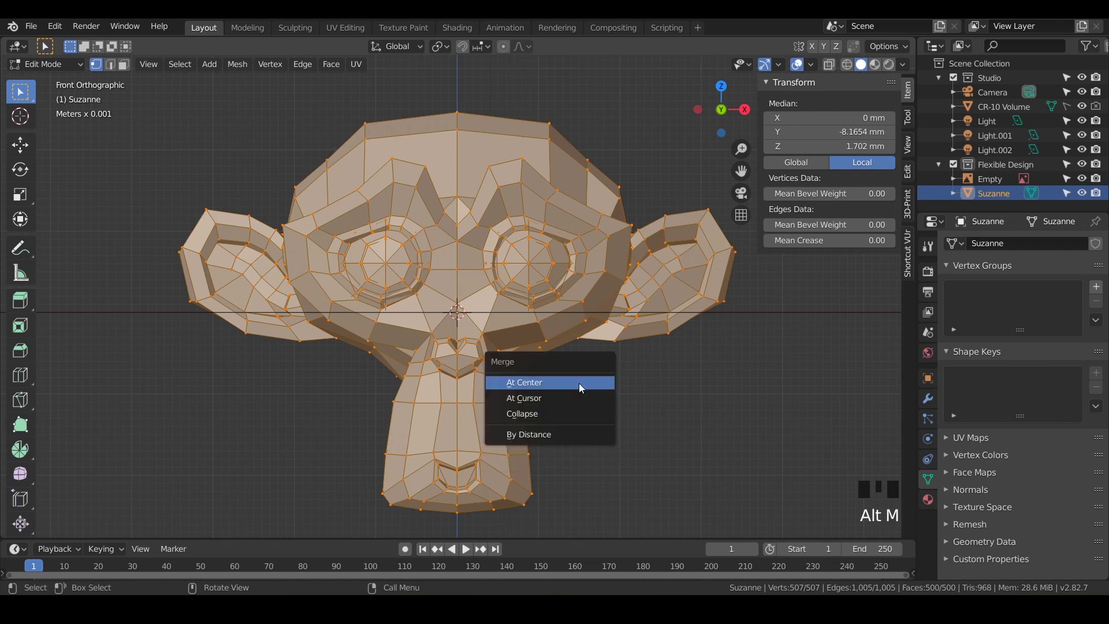
{"action": "left_click", "coordinate": [535, 405]}
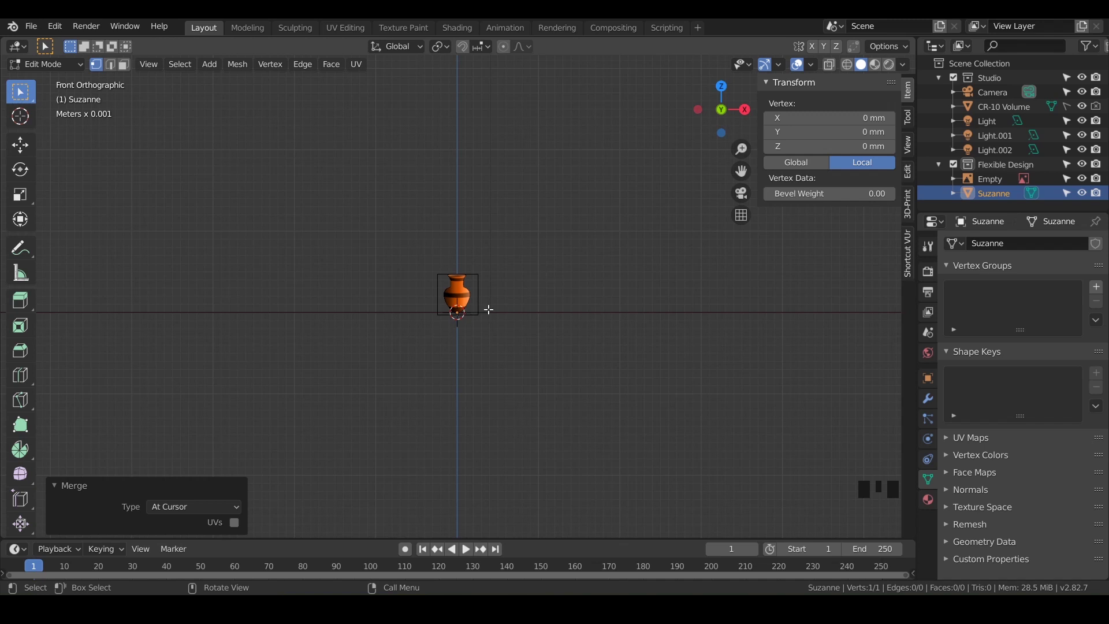
{"action": "scroll", "coordinate": [471, 306], "scroll_direction": "up", "scroll_amount": 7}
{"action": "middle_click_drag", "start_coordinate": [479, 470], "coordinate": [466, 385], "text": "shift"}
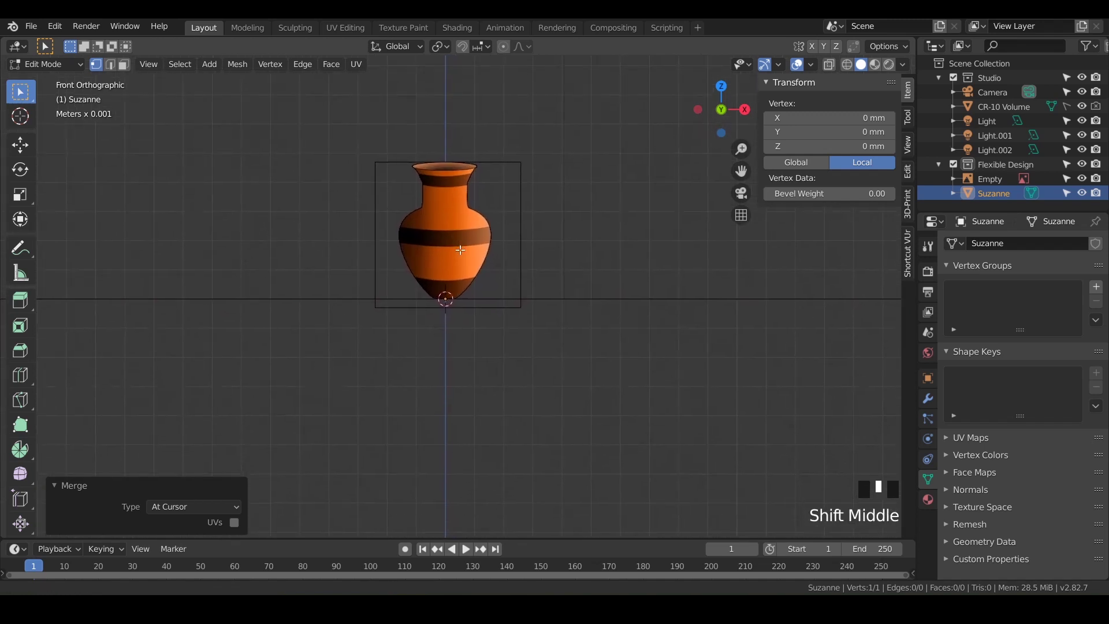
{"action": "key", "text": "g"}
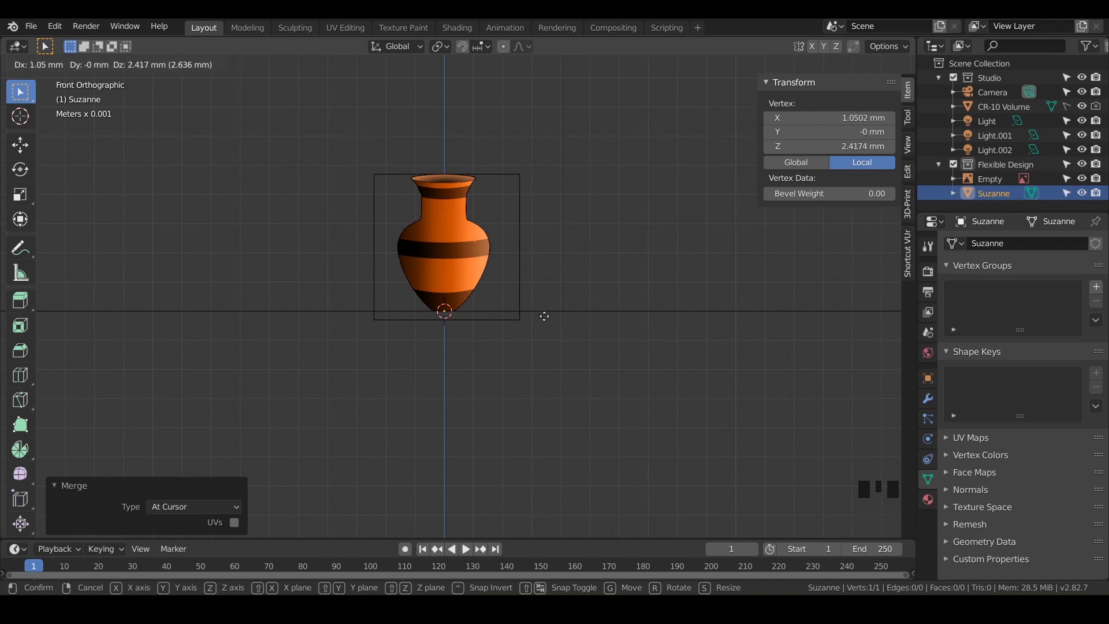
{"action": "right_click", "coordinate": [554, 318]}
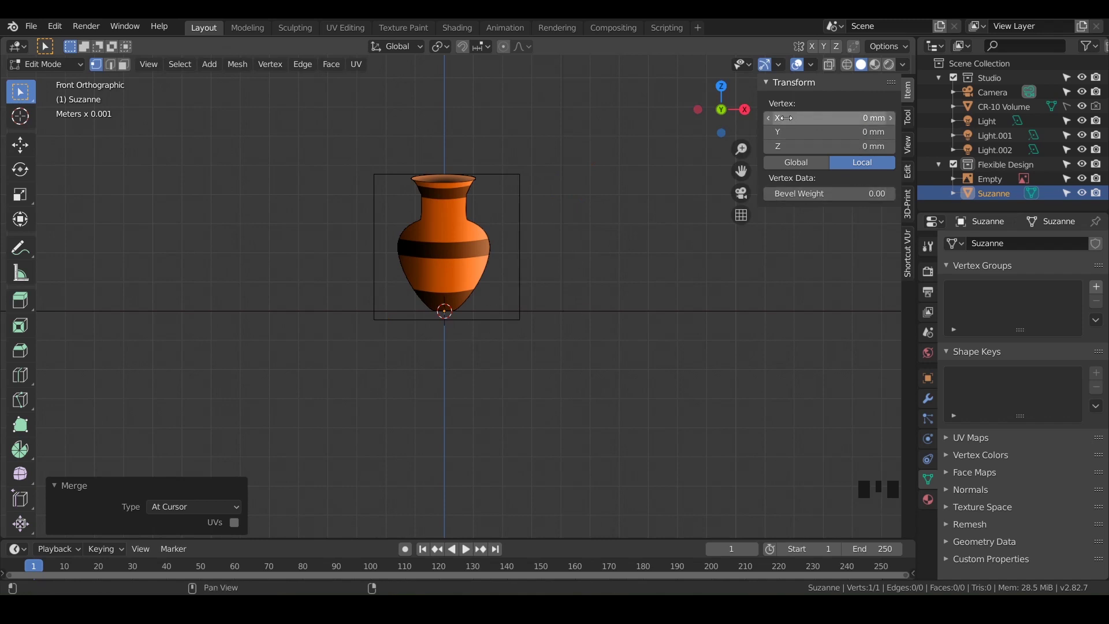
{"action": "left_click", "coordinate": [797, 167]}
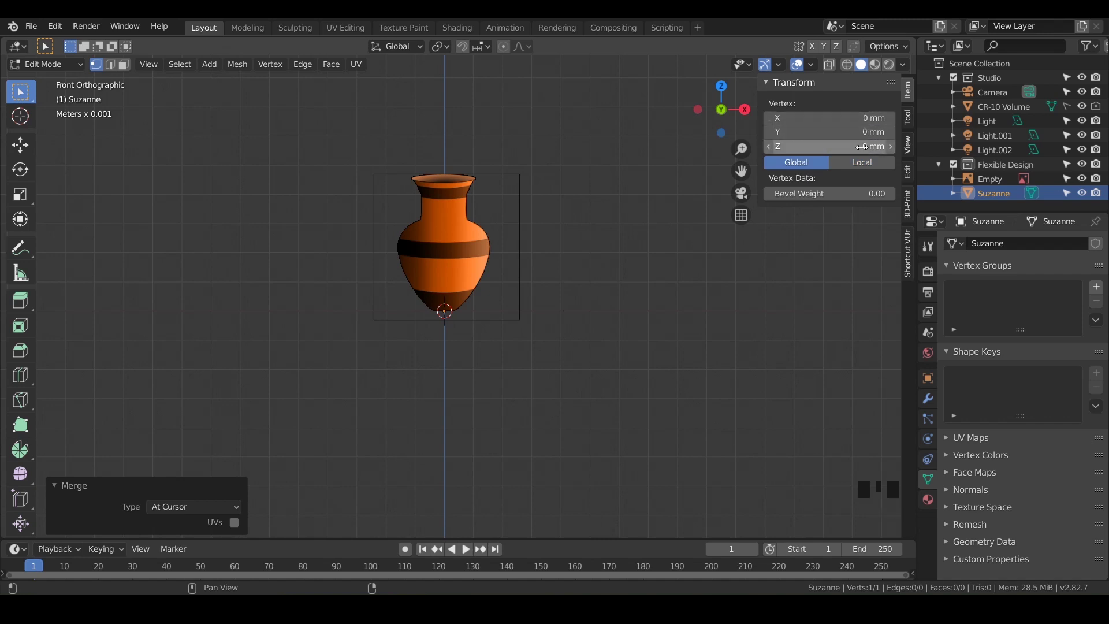
{"action": "double_click", "coordinate": [993, 196]}
{"action": "type", "text": "Pot"}
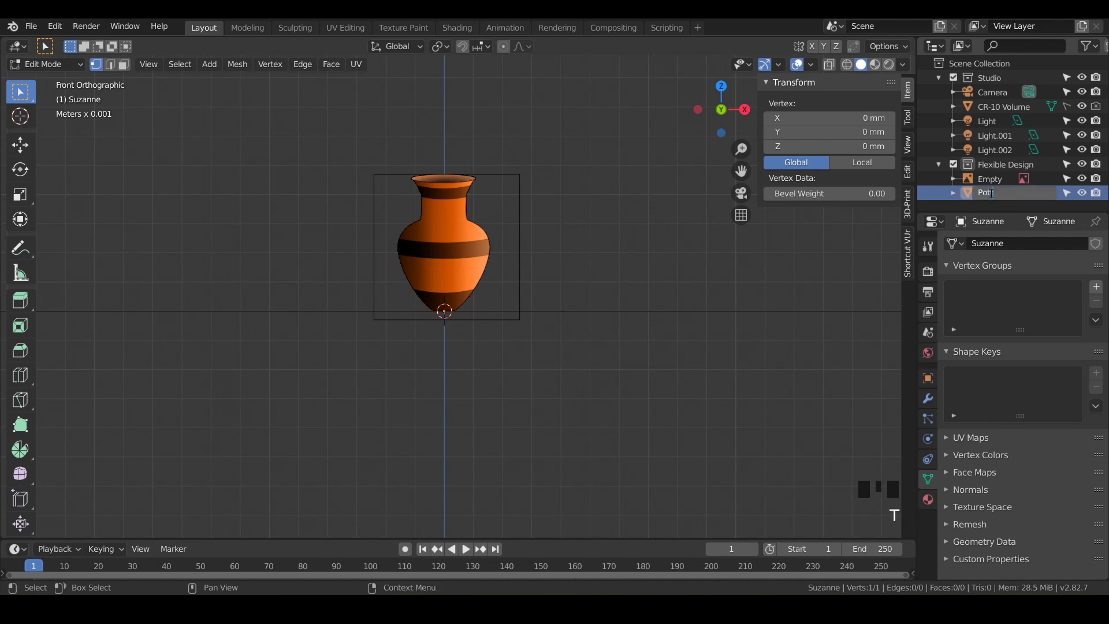
{"action": "type", "text": "tery"}
{"action": "key", "text": "Return"}
{"action": "scroll", "coordinate": [437, 278], "scroll_direction": "up", "scroll_amount": 5}
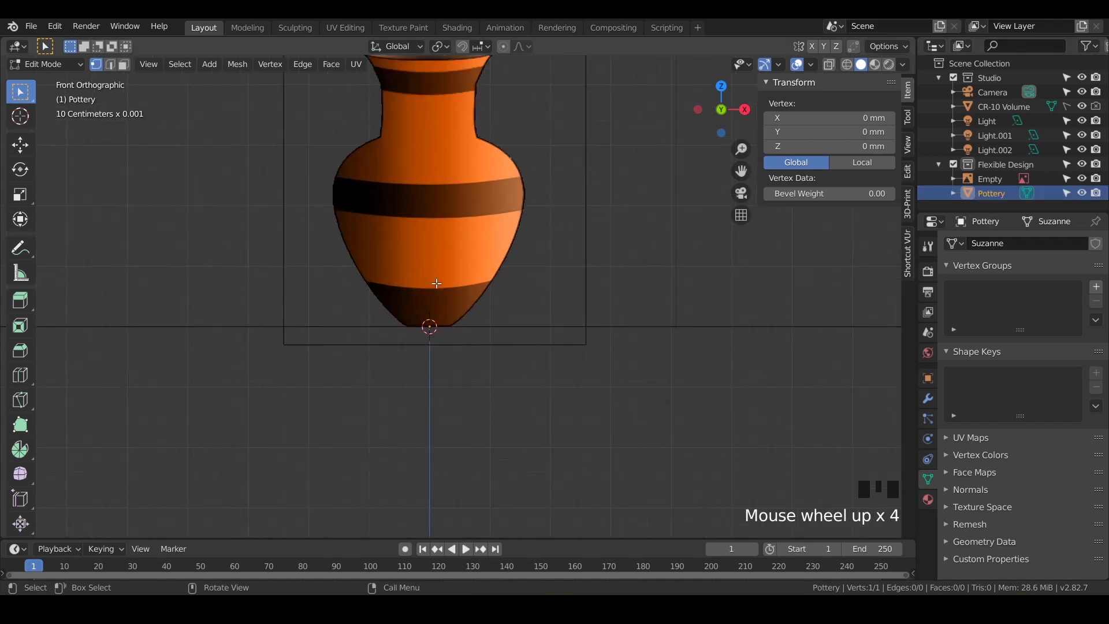
{"action": "middle_click_drag", "start_coordinate": [437, 277], "coordinate": [394, 322], "text": "shift"}
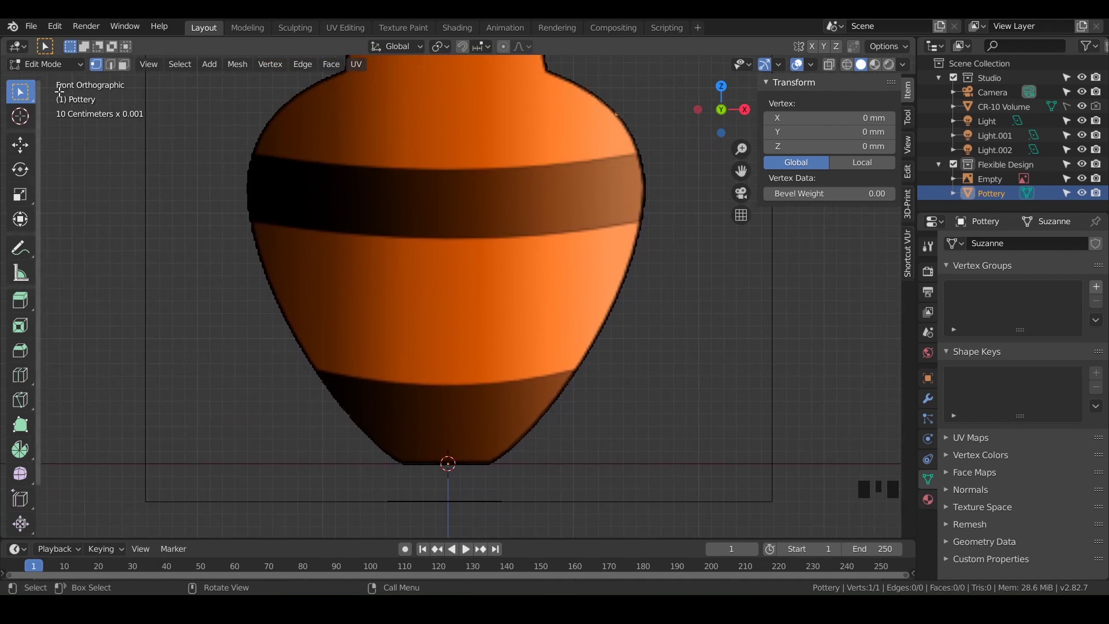
{"action": "middle_click_drag", "start_coordinate": [467, 353], "coordinate": [490, 329], "text": "shift"}
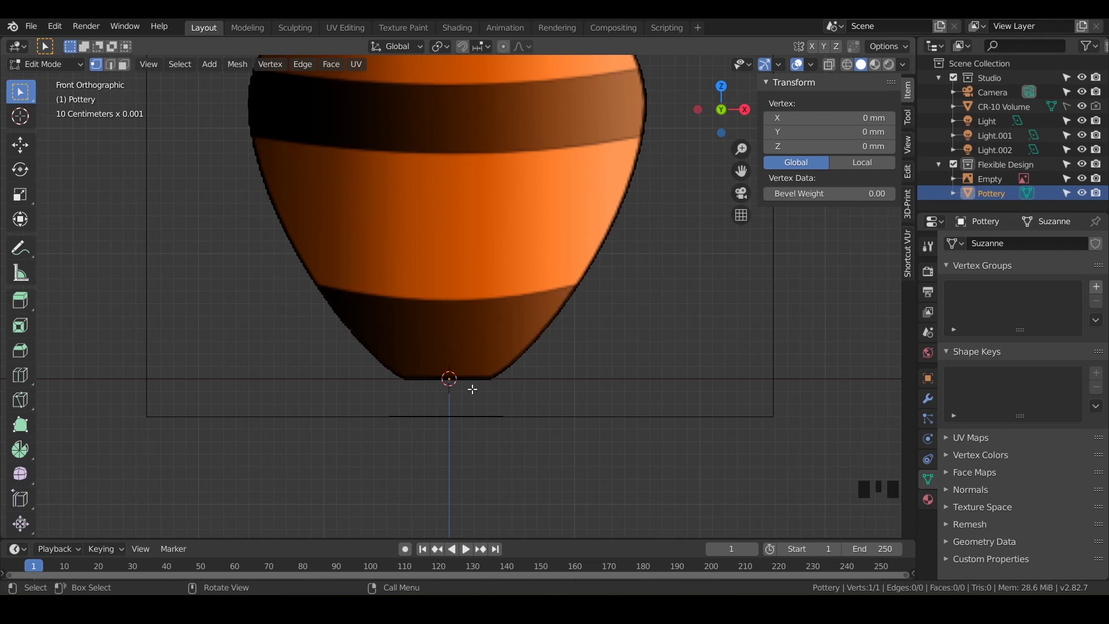
- Extrude the vertex along X to the base edge, then up the lower body outline
{"action": "key", "text": "e"}
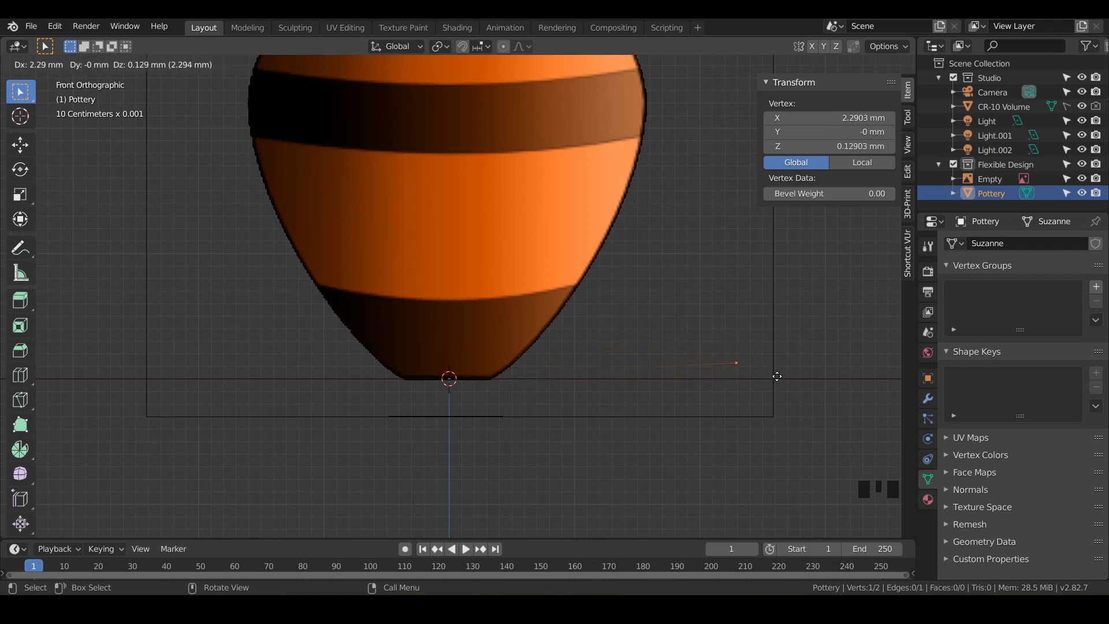
{"action": "key", "text": "x"}
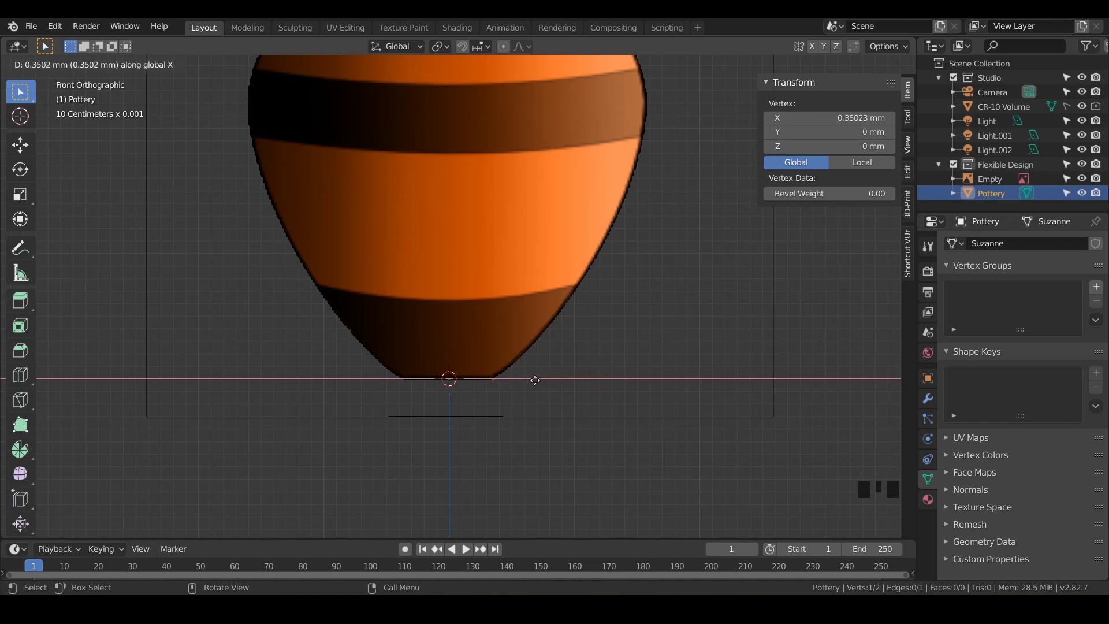
{"action": "left_click", "coordinate": [534, 380]}
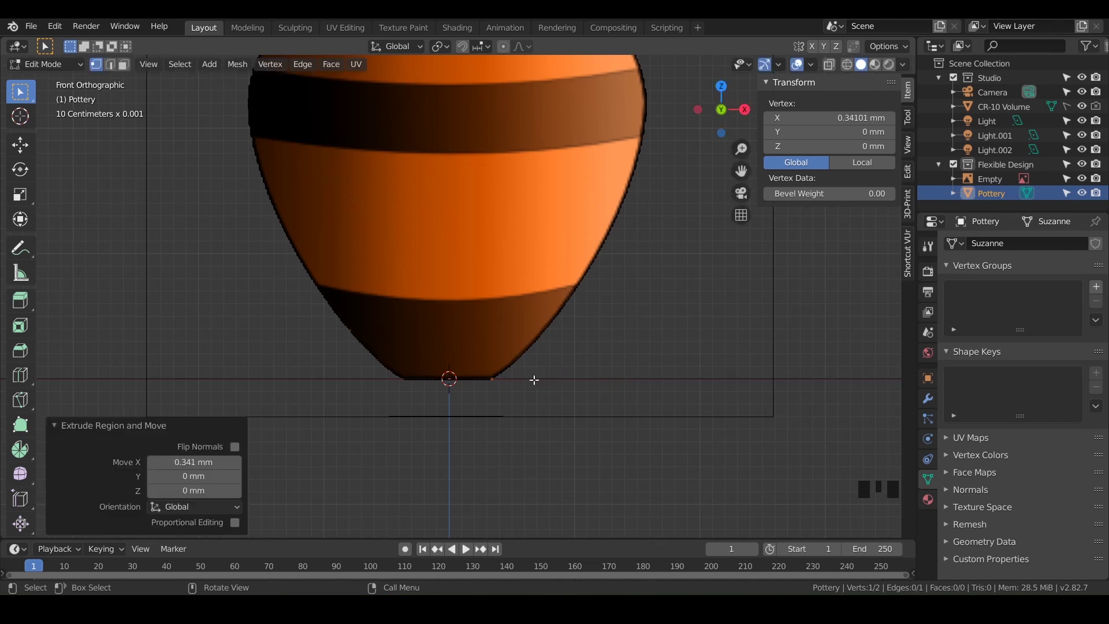
{"action": "middle_click_drag", "start_coordinate": [573, 338], "coordinate": [561, 449], "text": "shift"}
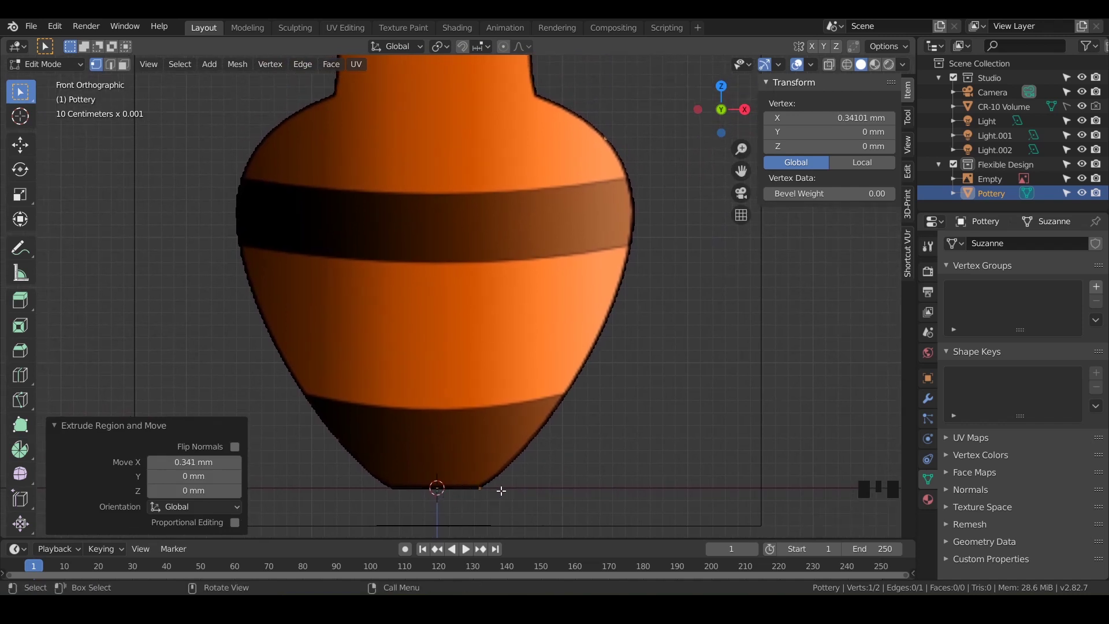
{"action": "key", "text": "e"}
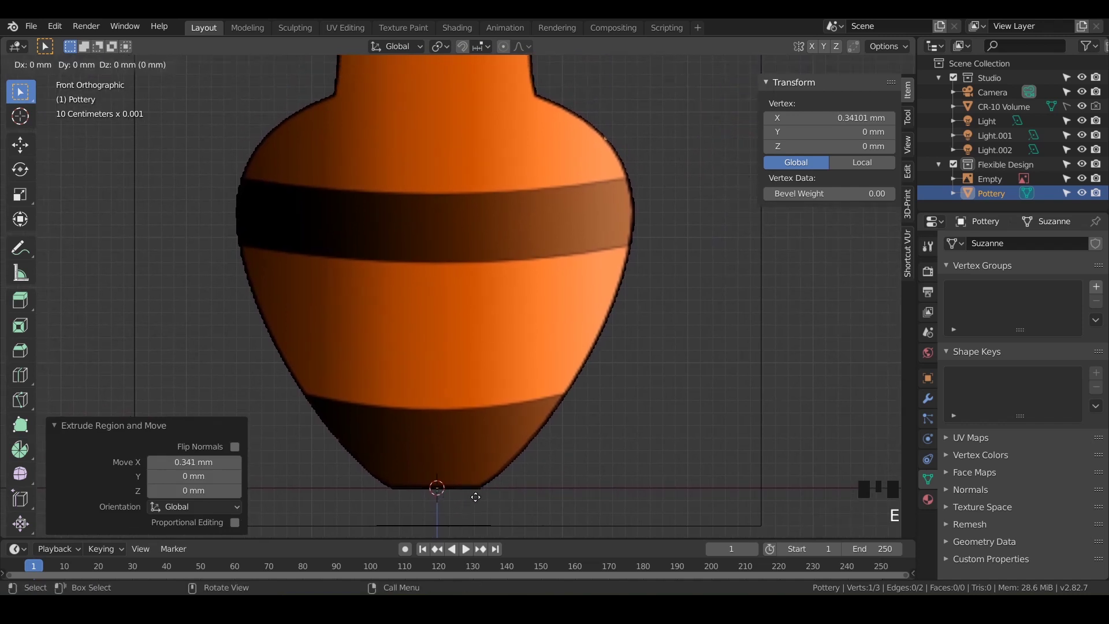
{"action": "left_click", "coordinate": [514, 462]}
{"action": "key", "text": "e"}
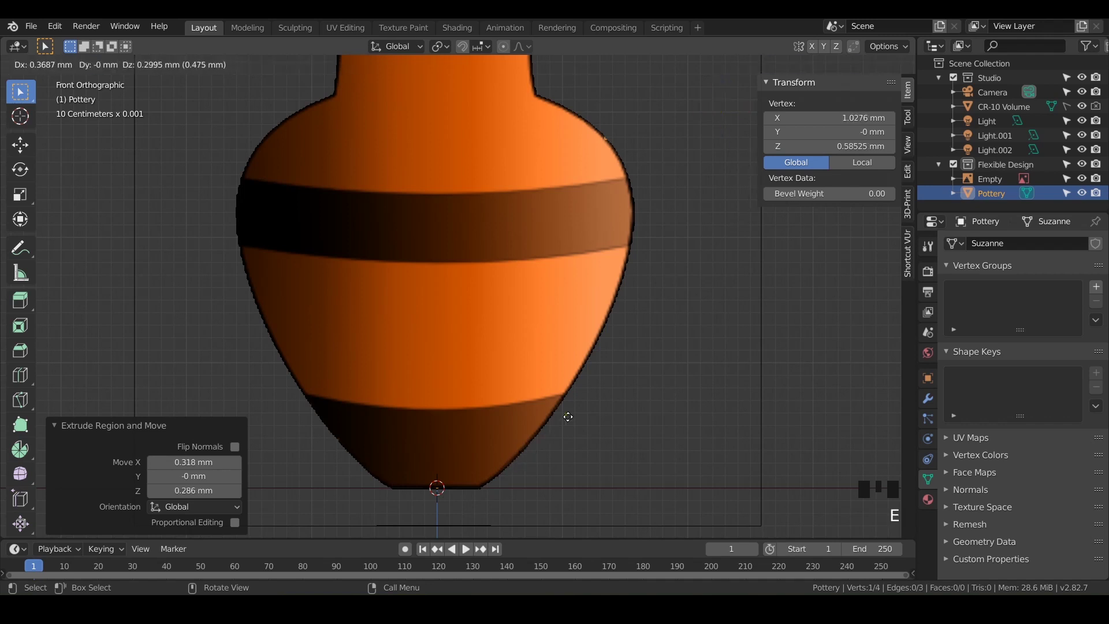
{"action": "left_click", "coordinate": [562, 404]}
{"action": "key", "text": "e"}
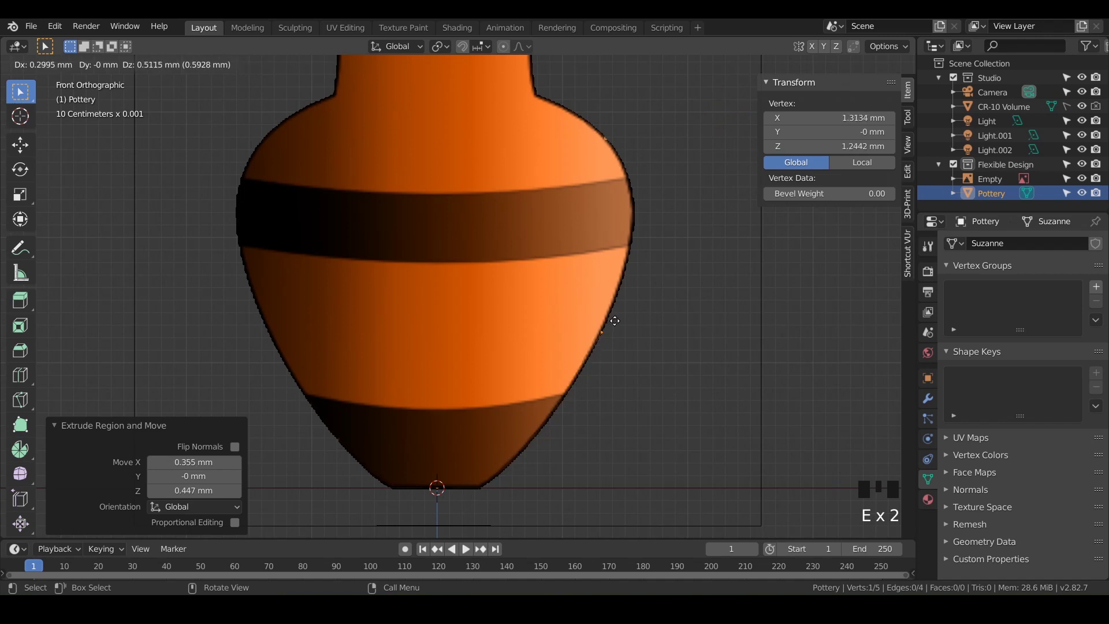
{"action": "left_click", "coordinate": [614, 321]}
- Continue extruding vertices over the widest curve and shoulder to where the neck begins
{"action": "key", "text": "e"}
{"action": "left_click", "coordinate": [639, 255]}
{"action": "key", "text": "e"}
{"action": "left_click", "coordinate": [646, 207]}
{"action": "key", "text": "e"}
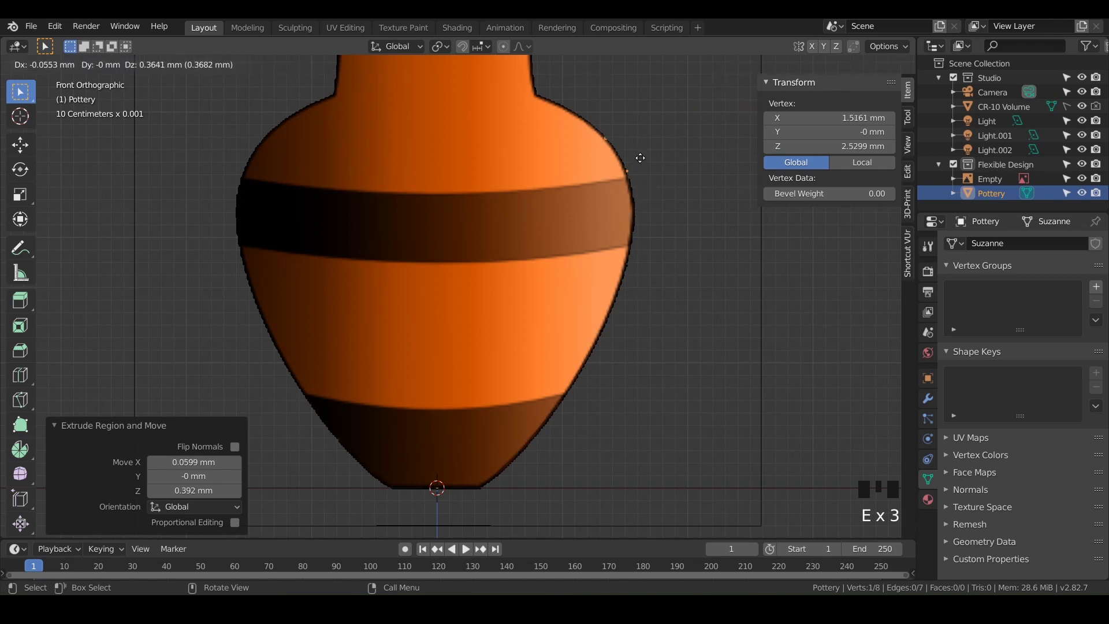
{"action": "left_click", "coordinate": [636, 158]}
{"action": "key", "text": "e"}
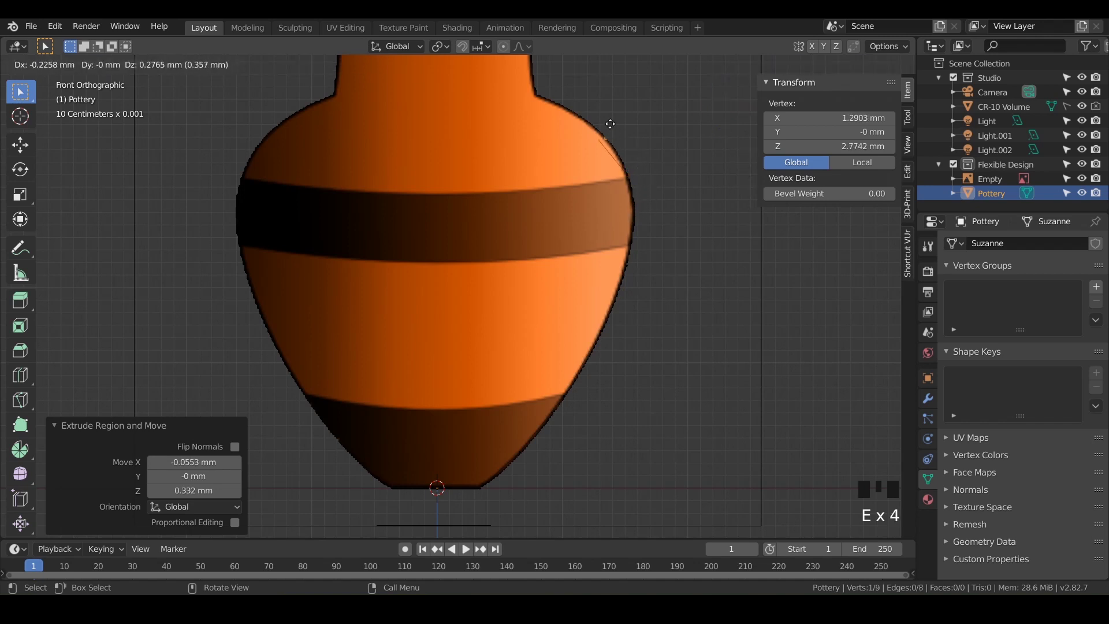
{"action": "left_click", "coordinate": [611, 121]}
{"action": "key", "text": "e"}
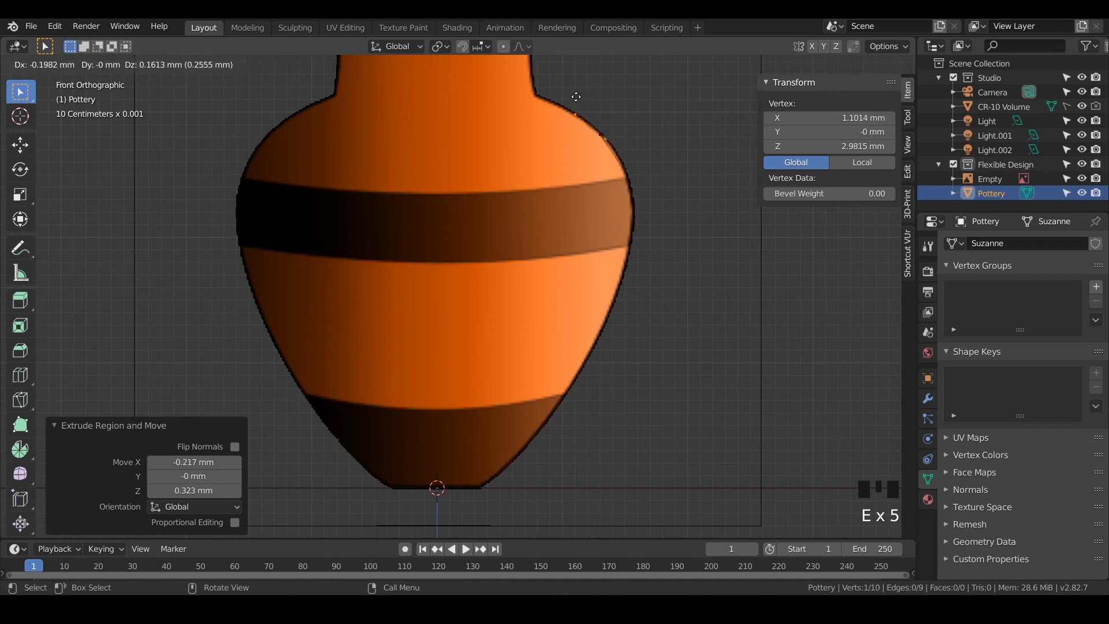
{"action": "left_click", "coordinate": [571, 93]}
{"action": "key", "text": "e"}
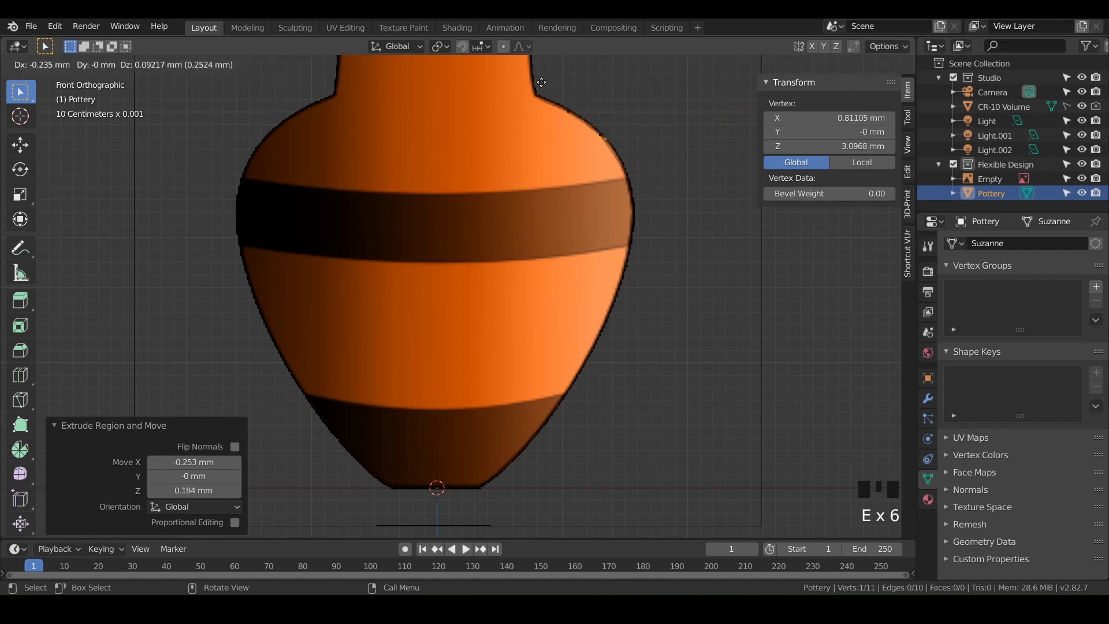
{"action": "left_click", "coordinate": [539, 80]}
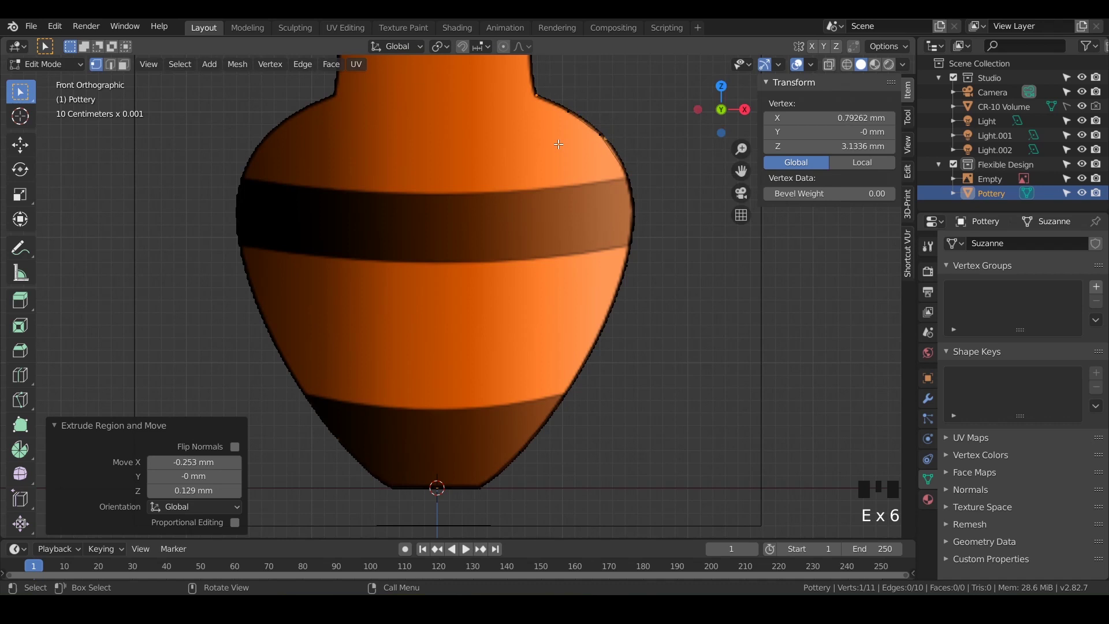
- Extrude three vertices up the vase's neck to its top
{"action": "middle_click_drag", "start_coordinate": [563, 196], "coordinate": [498, 403], "text": "shift"}
{"action": "scroll", "coordinate": [547, 312], "scroll_direction": "up", "scroll_amount": 5}
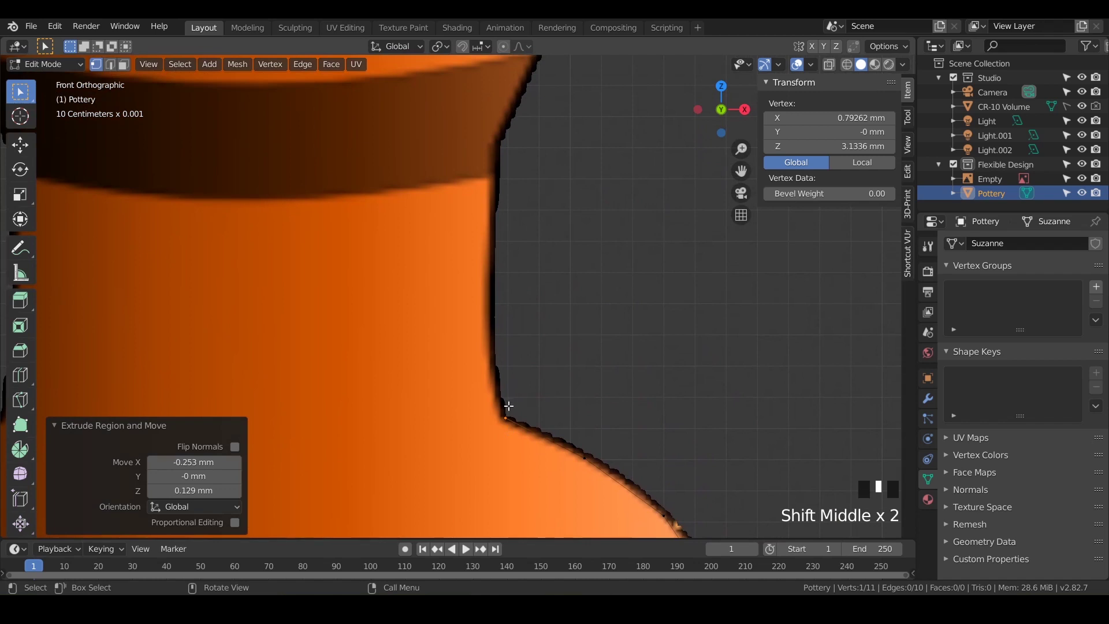
{"action": "key", "text": "e"}
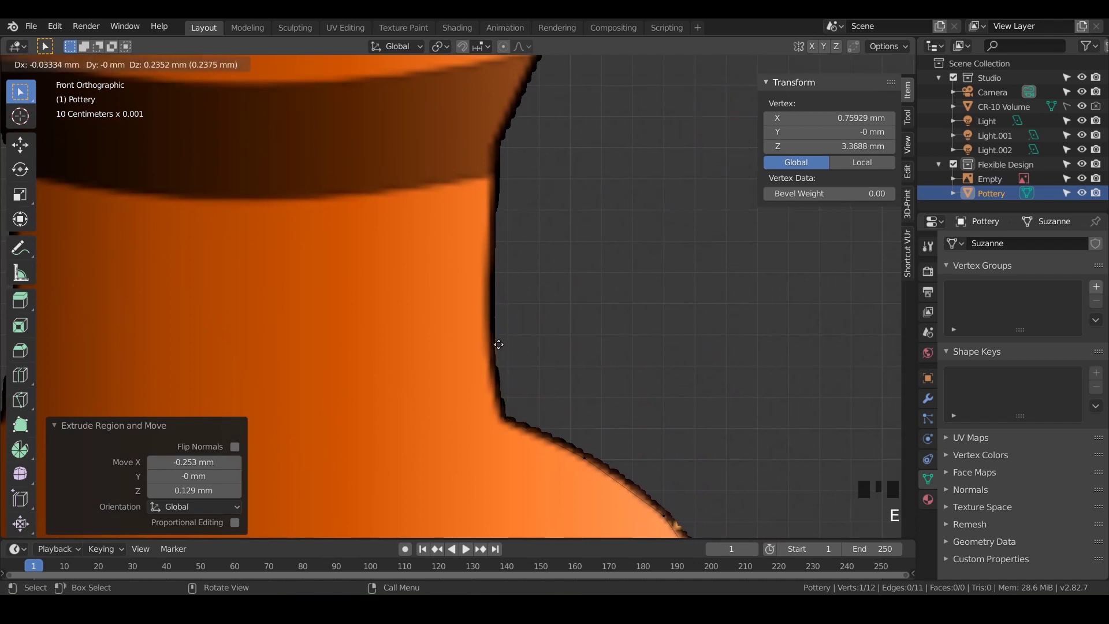
{"action": "left_click", "coordinate": [497, 349]}
{"action": "key", "text": "e"}
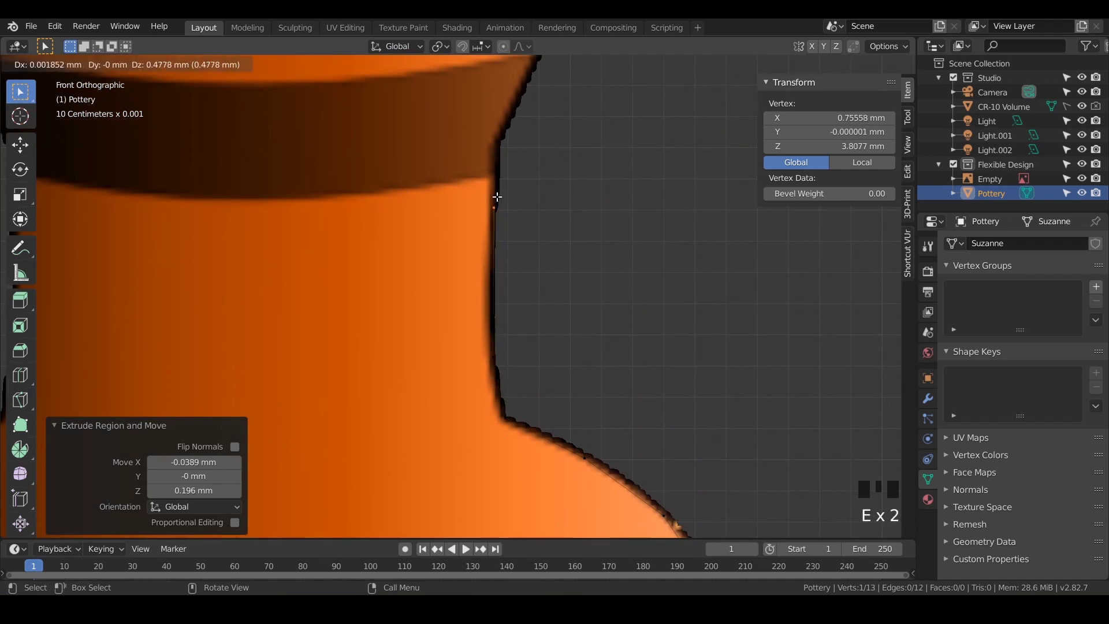
{"action": "left_click", "coordinate": [495, 186]}
{"action": "key", "text": "e"}
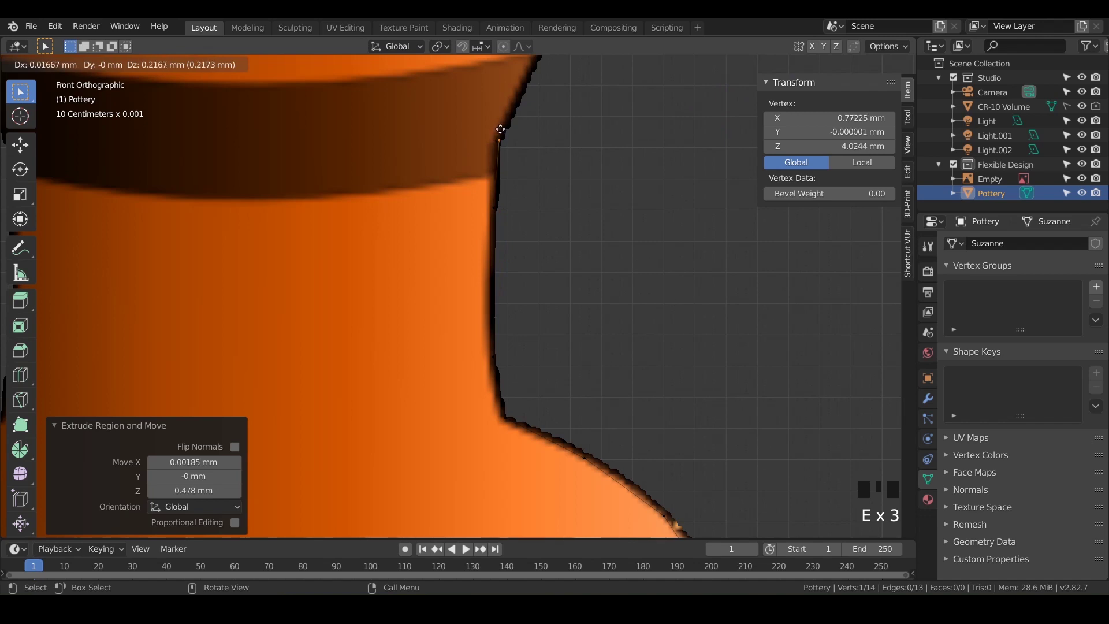
{"action": "left_click", "coordinate": [502, 129]}
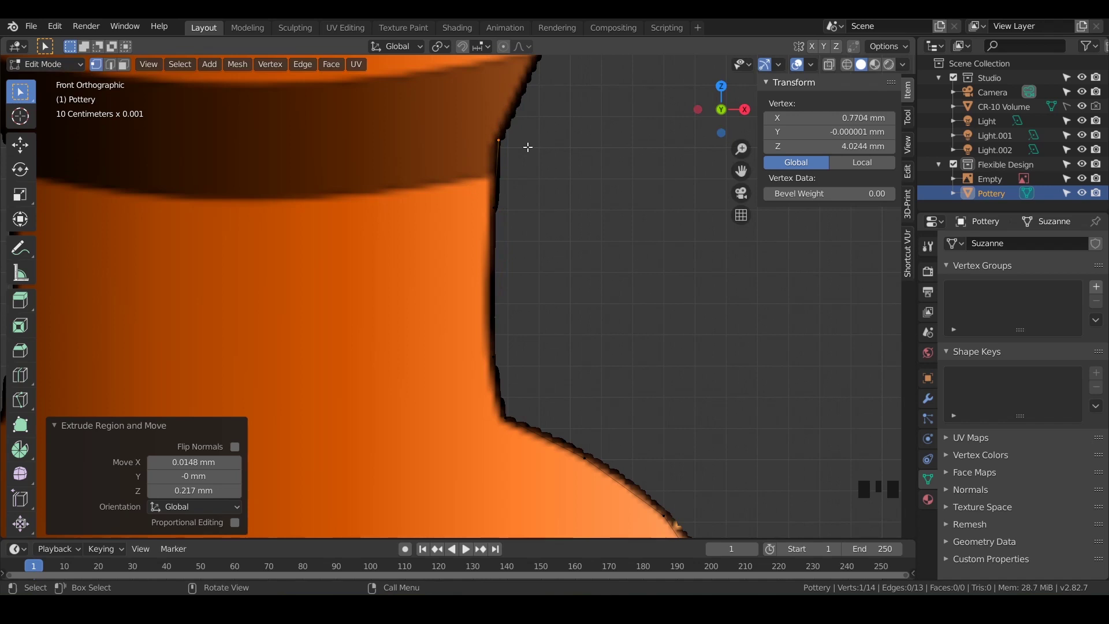
- Extrude three vertices across the flared rim, ending at X 1.0908, Z 4.5448 mm
{"action": "middle_click_drag", "start_coordinate": [528, 146], "coordinate": [499, 343], "text": "shift"}
{"action": "key", "text": "e"}
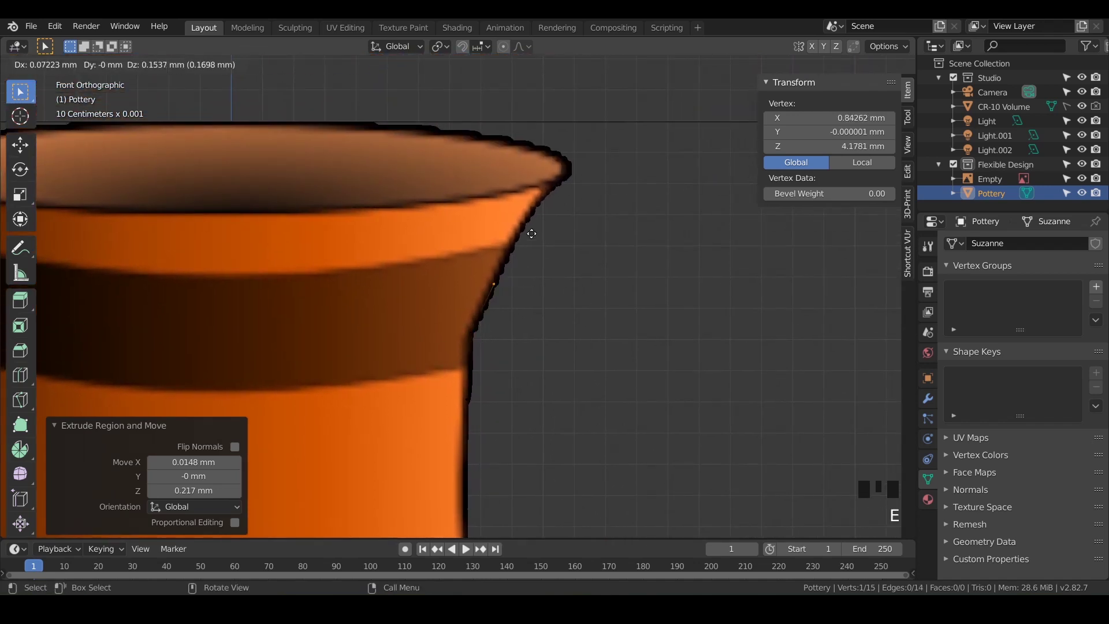
{"action": "left_click", "coordinate": [551, 193]}
{"action": "key", "text": "e"}
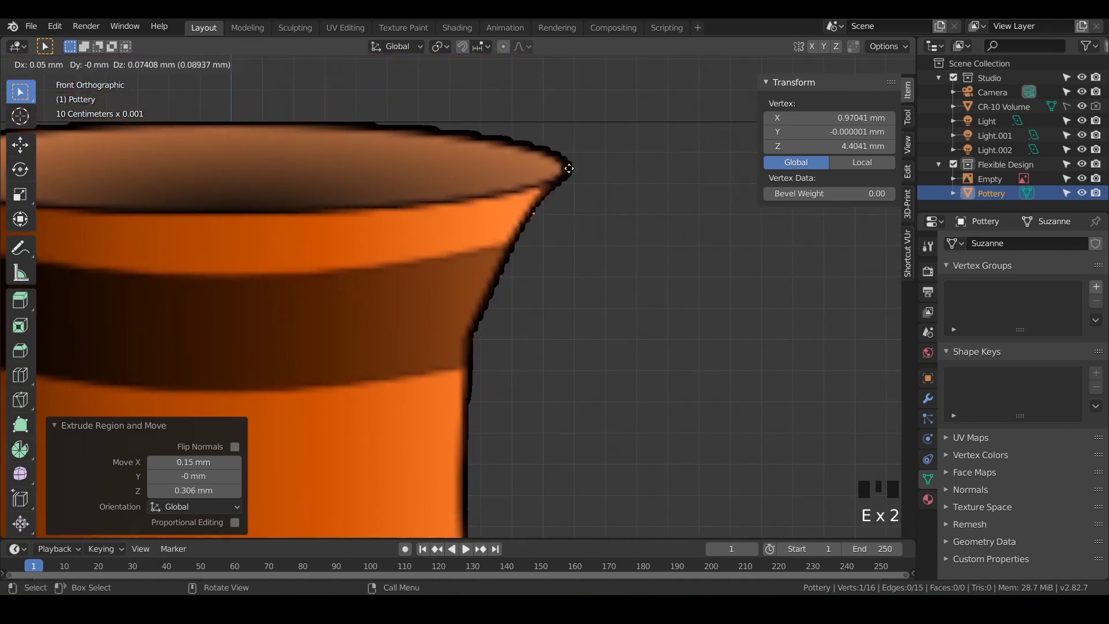
{"action": "left_click", "coordinate": [578, 148]}
{"action": "key", "text": "e"}
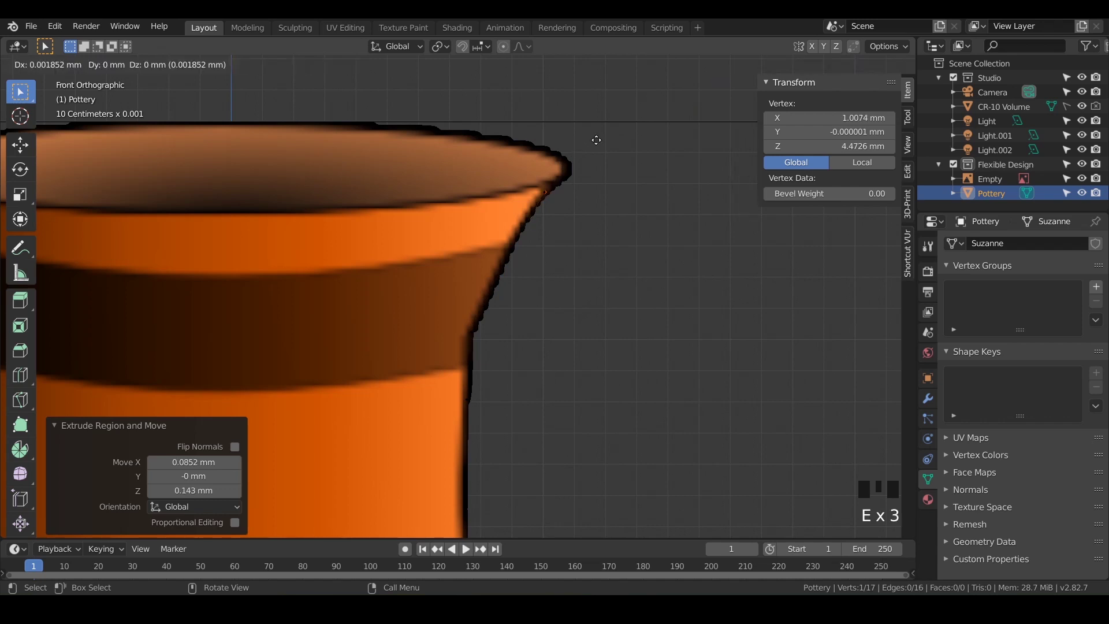
{"action": "left_click", "coordinate": [617, 119]}
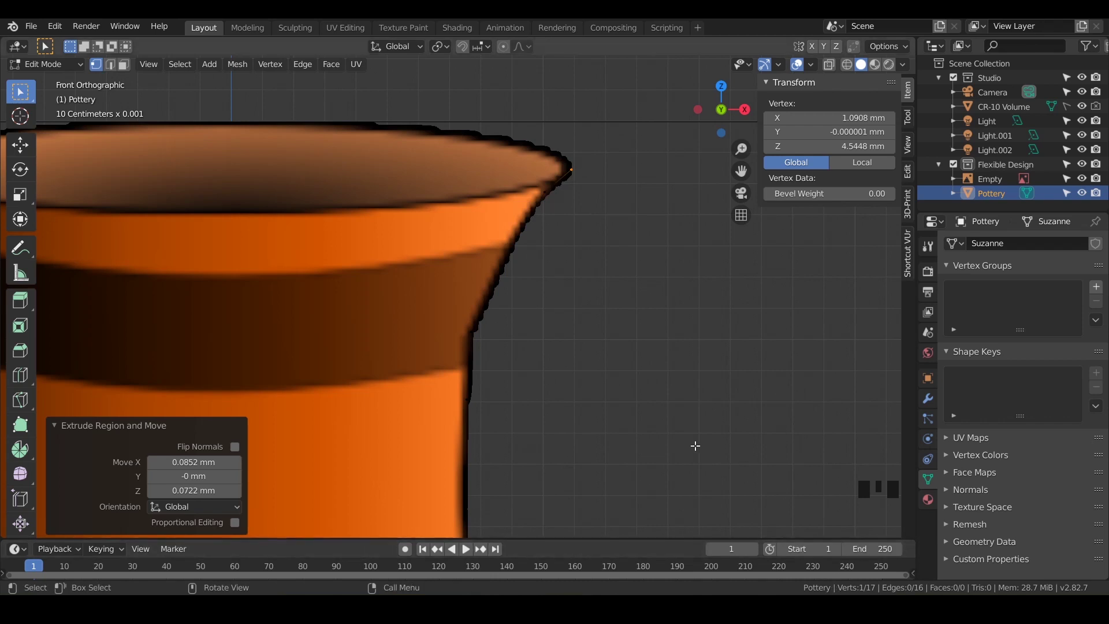
{"action": "scroll", "coordinate": [597, 404], "scroll_direction": "down", "scroll_amount": 3}
{"action": "middle_click_drag", "start_coordinate": [596, 399], "coordinate": [628, 245], "text": "shift"}
{"action": "middle_click_drag", "start_coordinate": [567, 409], "coordinate": [601, 252], "text": "shift"}
{"action": "scroll", "coordinate": [601, 252], "scroll_direction": "down", "scroll_amount": 2}
{"action": "middle_click_drag", "start_coordinate": [569, 347], "coordinate": [512, 284], "text": "shift"}
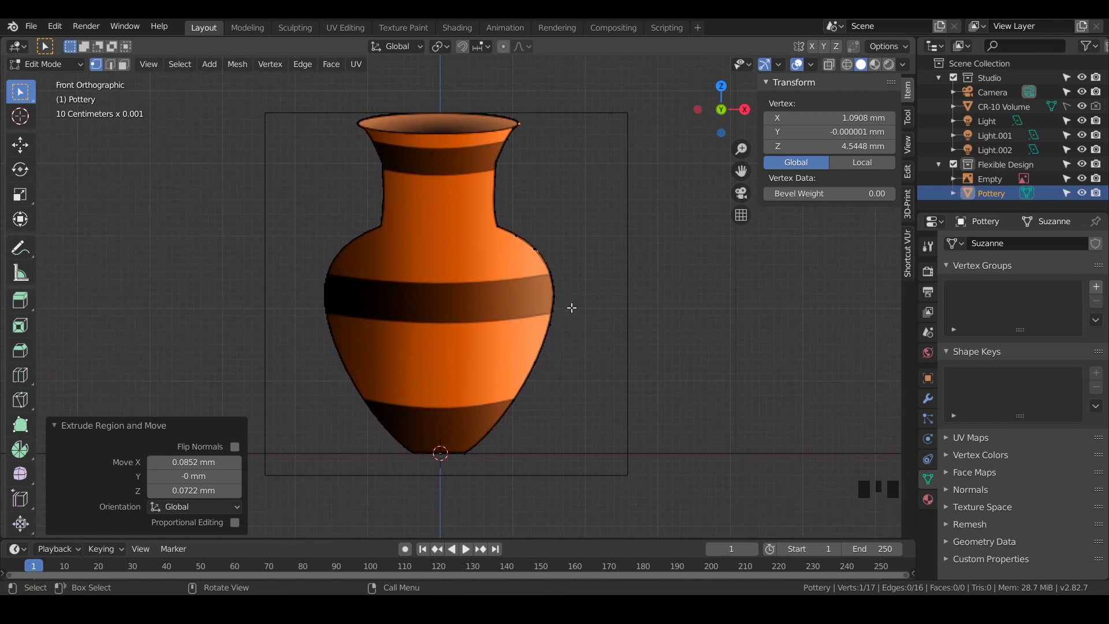
- Return Pottery to Object Mode, frame it, and orbit to inspect the profile line
{"action": "key", "text": "Tab"}
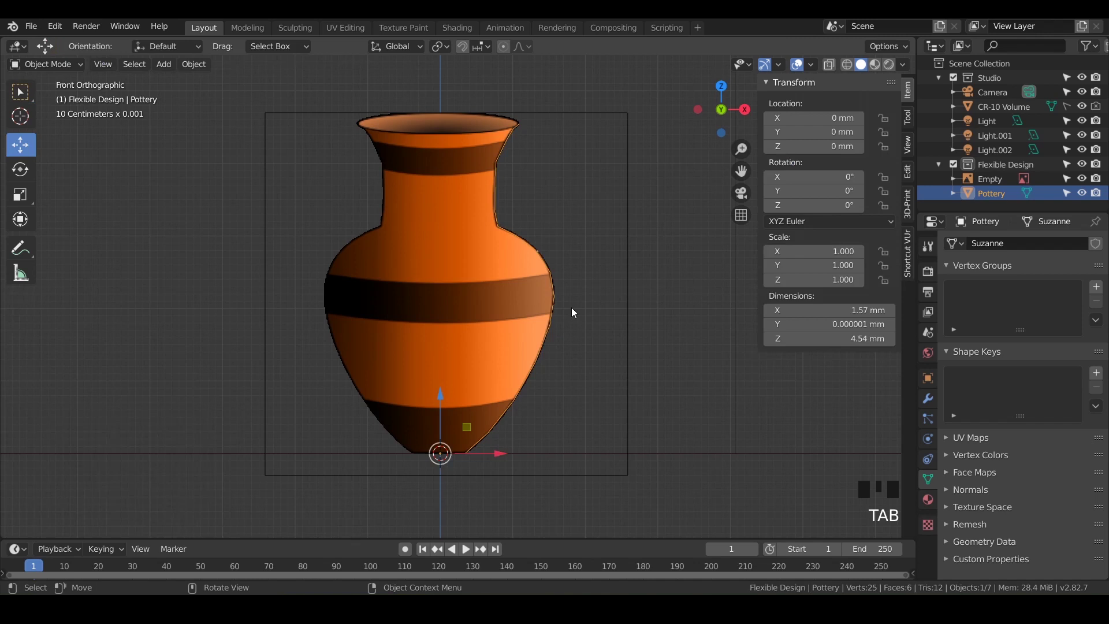
{"action": "mouse_move", "coordinate": [577, 401]}
{"action": "middle_mouse_down"}
{"action": "mouse_move", "coordinate": [539, 409]}
{"action": "mouse_move", "coordinate": [558, 410]}
{"action": "middle_mouse_up"}
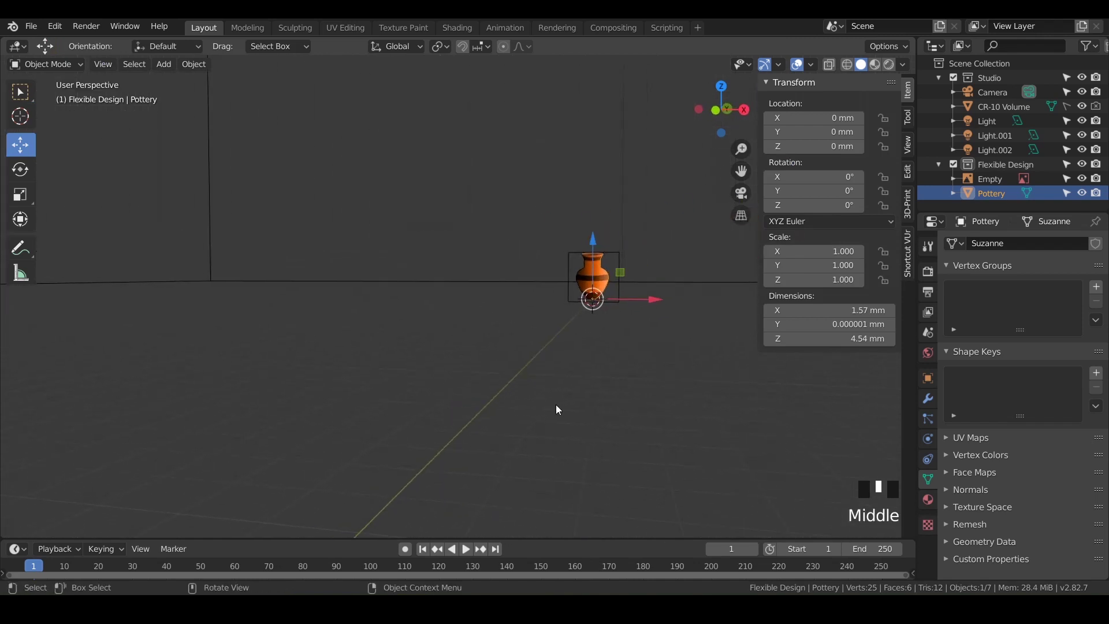
{"action": "key", "text": "KP_Decimal"}
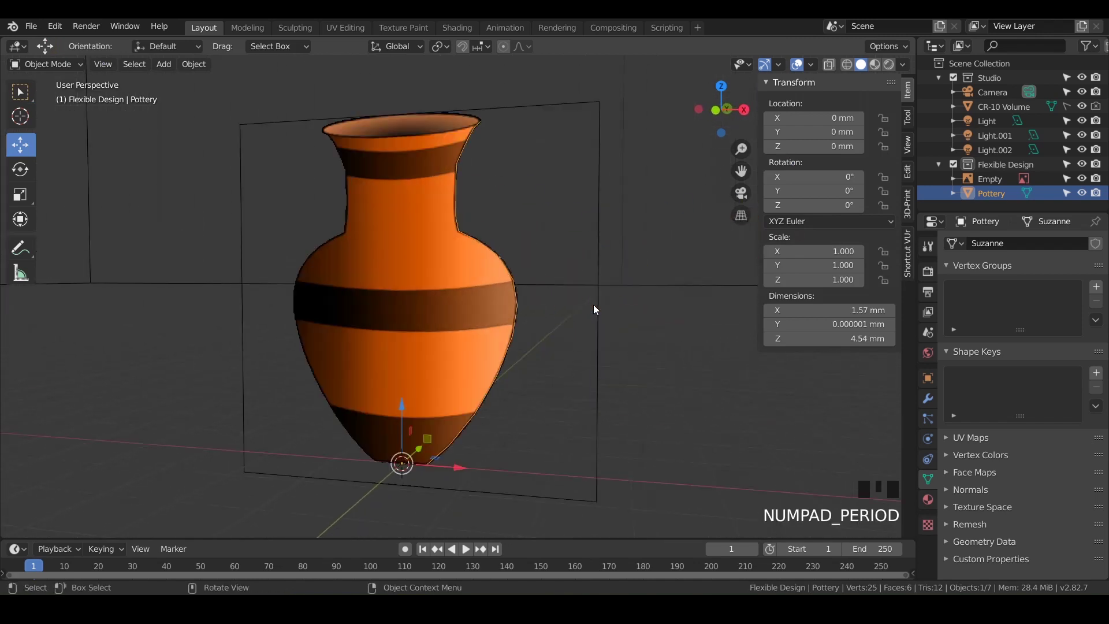
{"action": "middle_click_drag", "start_coordinate": [427, 356], "coordinate": [478, 209]}
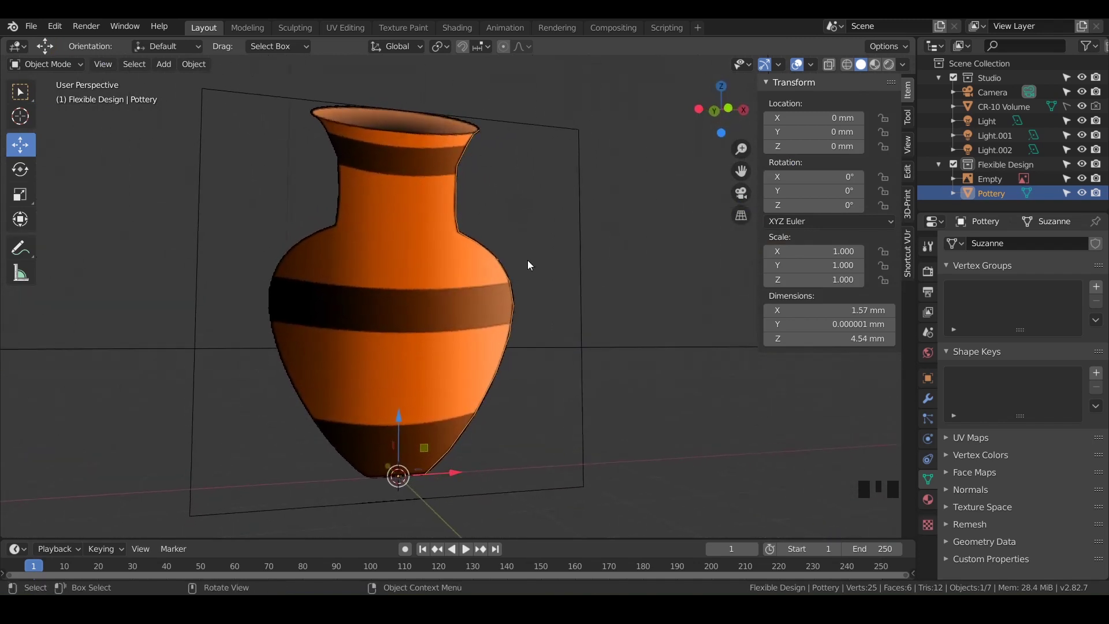
{"action": "mouse_move", "coordinate": [484, 407]}
{"action": "middle_mouse_down"}
{"action": "mouse_move", "coordinate": [394, 450]}
{"action": "mouse_move", "coordinate": [383, 440]}
{"action": "mouse_move", "coordinate": [444, 446]}
{"action": "mouse_move", "coordinate": [427, 456]}
{"action": "mouse_move", "coordinate": [435, 400]}
{"action": "mouse_move", "coordinate": [474, 414]}
{"action": "middle_mouse_up"}
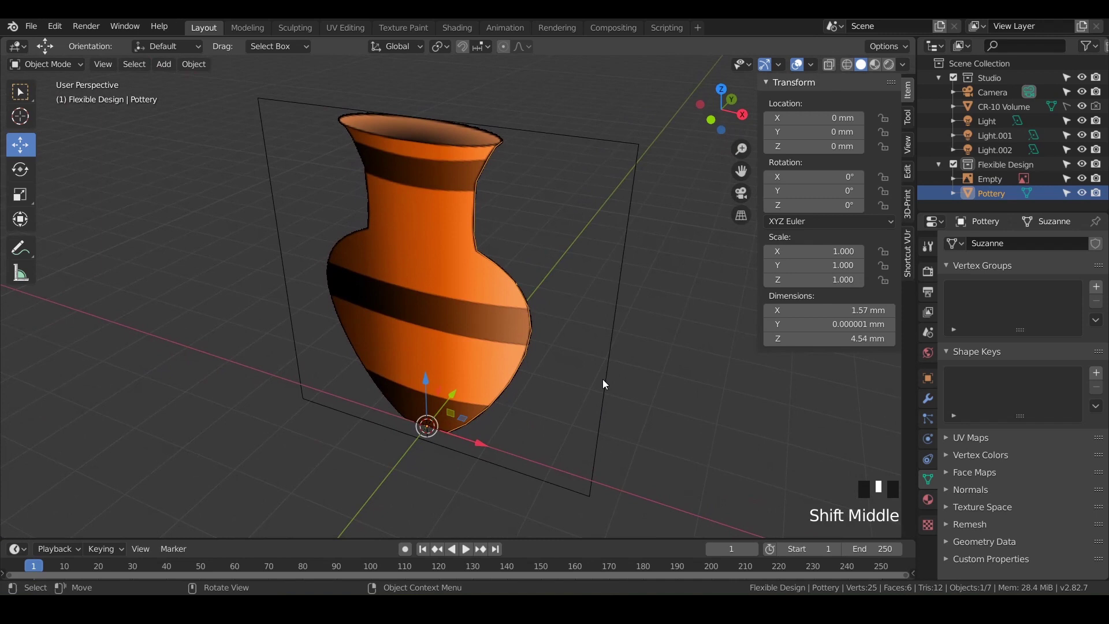